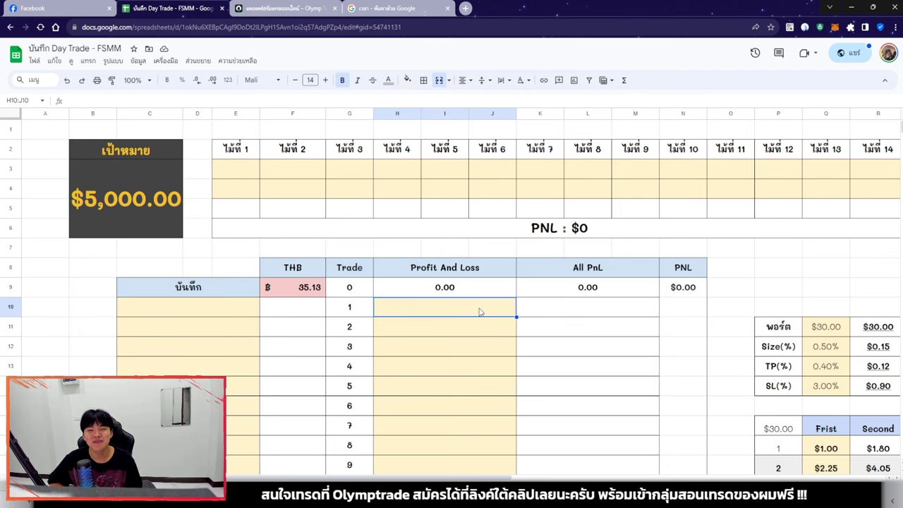
Step: Switch to the Google time search results and check the current local time
key("ctrl+4")
scroll(233, 205, "down", 1)
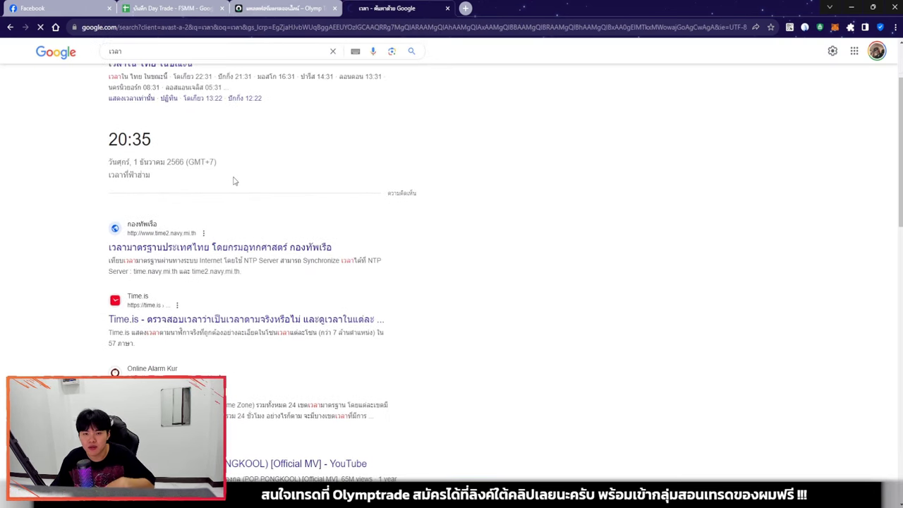
left_click_drag(161, 145, 117, 141)
scroll(151, 146, "down", 1)
left_click(153, 123)
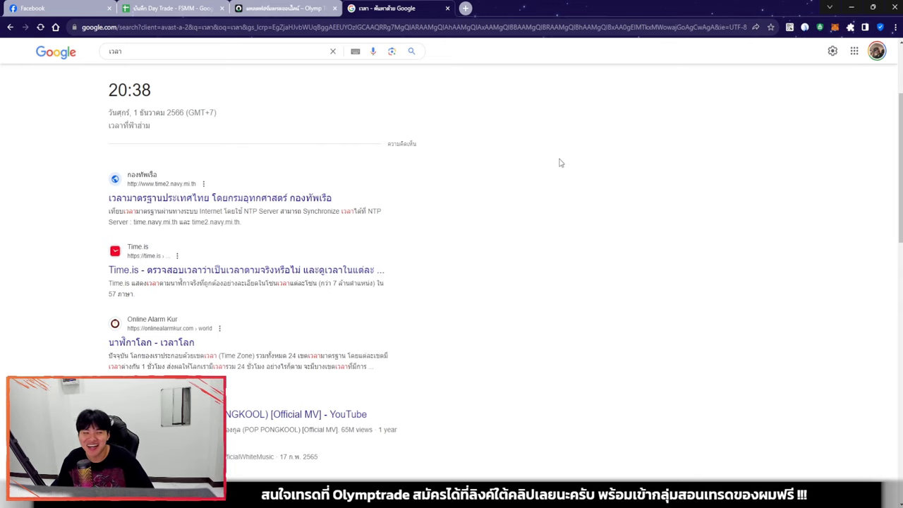
scroll(568, 198, "up", 3)
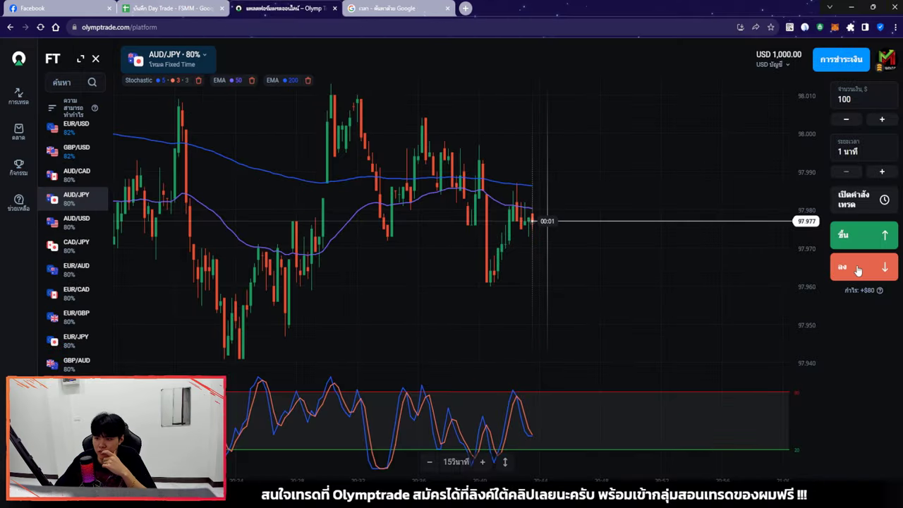
Step: Open a $100 one-minute down trade on AUD/JPY and view it against the wider price chart
left_click(858, 271)
scroll(597, 217, "down", 5)
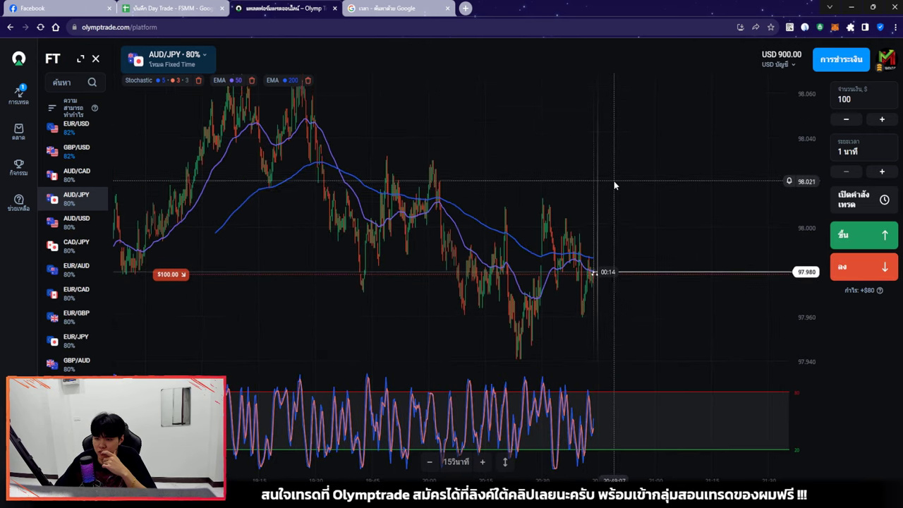
left_click_drag(614, 181, 672, 179)
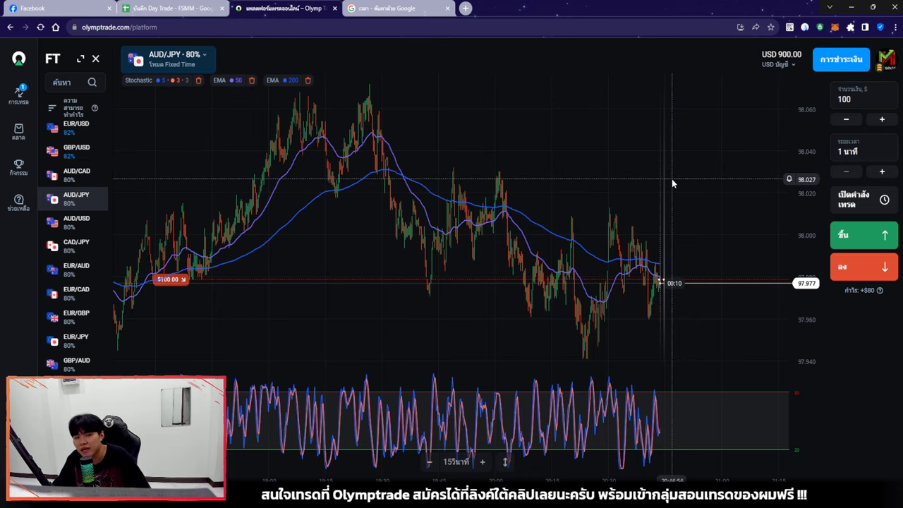
scroll(676, 174, "up", 3)
scroll(669, 162, "up", 1)
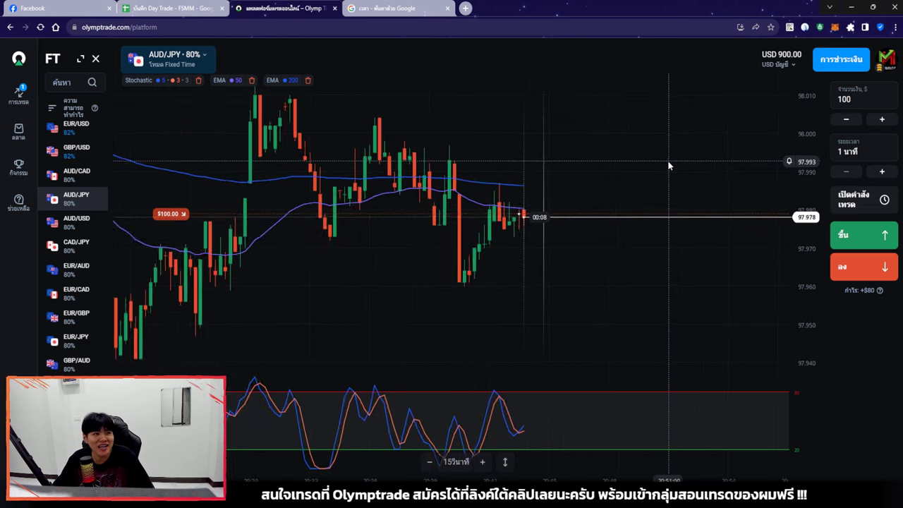
scroll(635, 169, "down", 1)
scroll(531, 211, "down", 3)
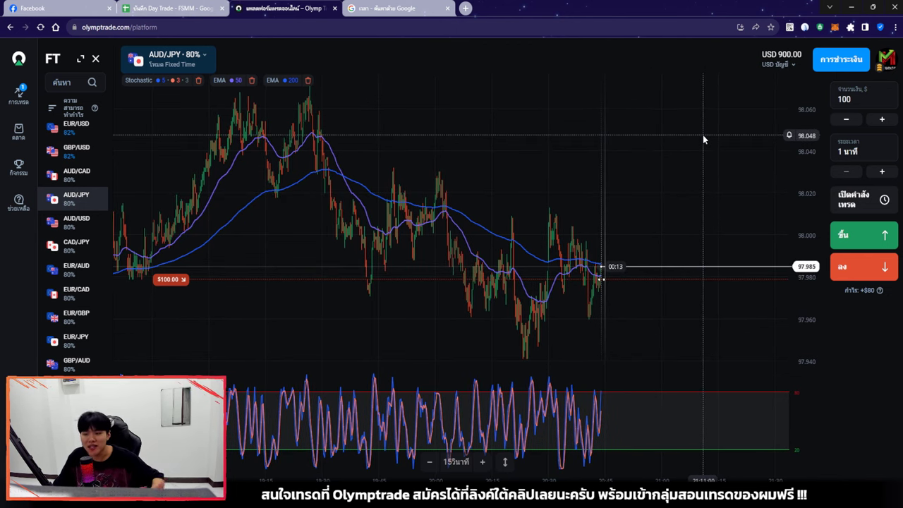
Step: Annotate the AUD/JPY chart with two long parallel downward arrows, one above the falling price swings and one below them
key("ctrl+shift+d")
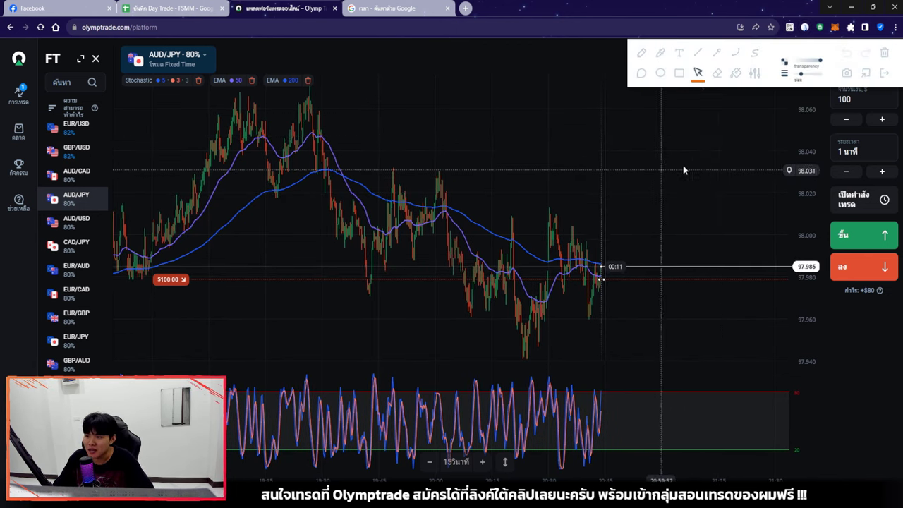
left_click(717, 53)
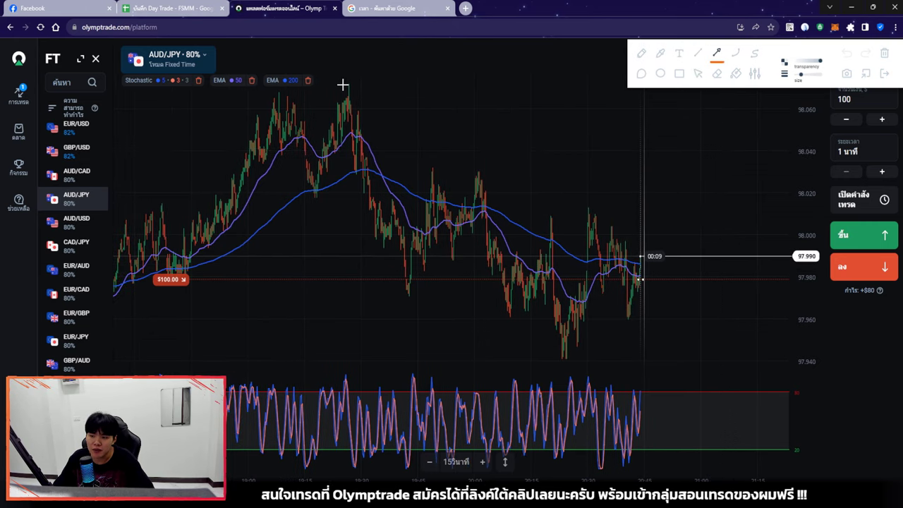
left_click_drag(342, 85, 678, 239)
left_click_drag(201, 196, 563, 360)
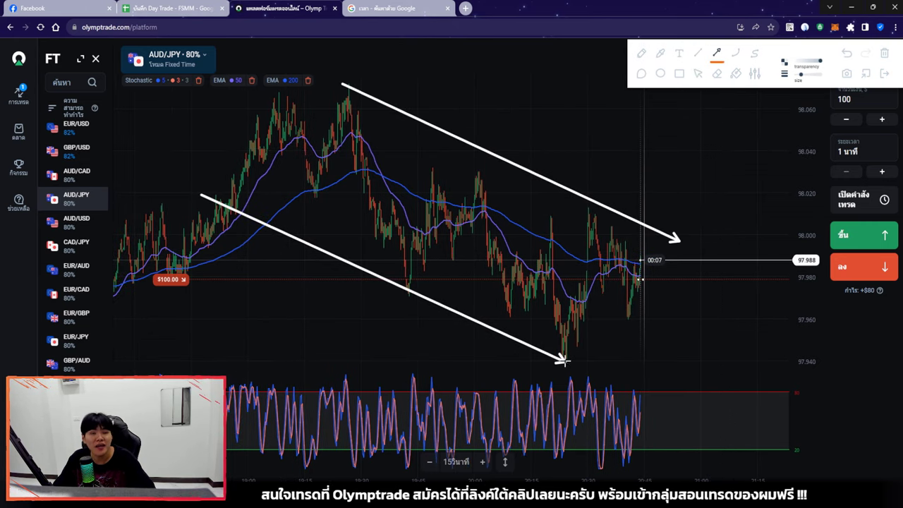
Step: Add five short downward arrows along the upper channel arrow to mark the sell points
left_click_drag(408, 74, 455, 128)
left_click_drag(461, 93, 536, 167)
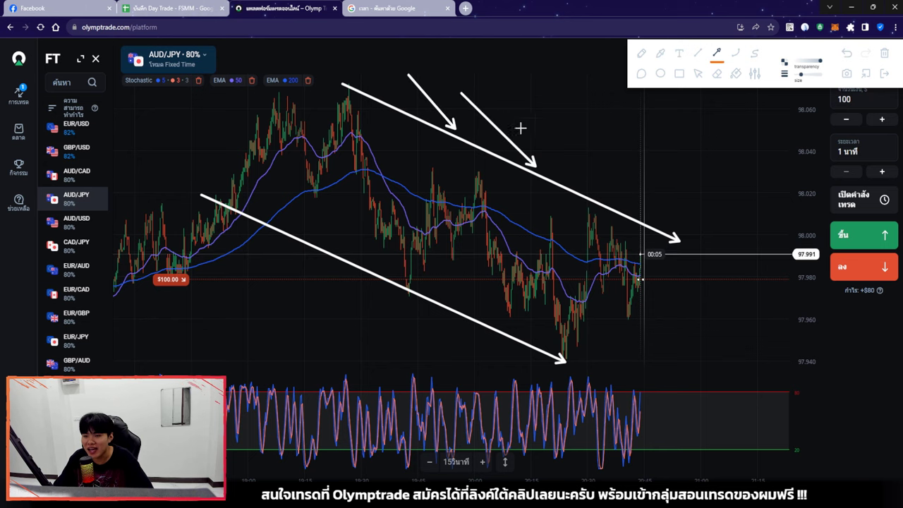
left_click_drag(517, 120, 582, 195)
left_click_drag(587, 138, 653, 221)
left_click_drag(665, 182, 712, 249)
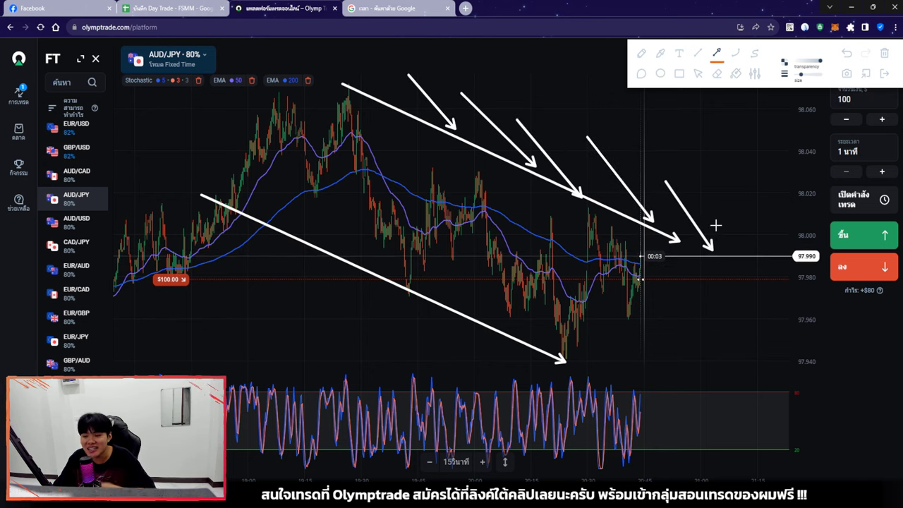
Step: Erase all arrow annotations from the chart and close the drawing overlay
left_click(698, 73)
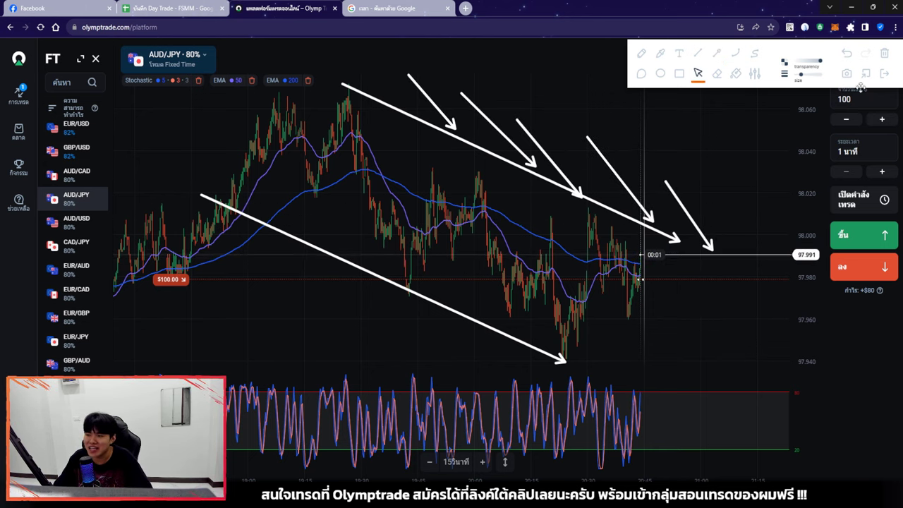
left_click(884, 53)
left_click(884, 74)
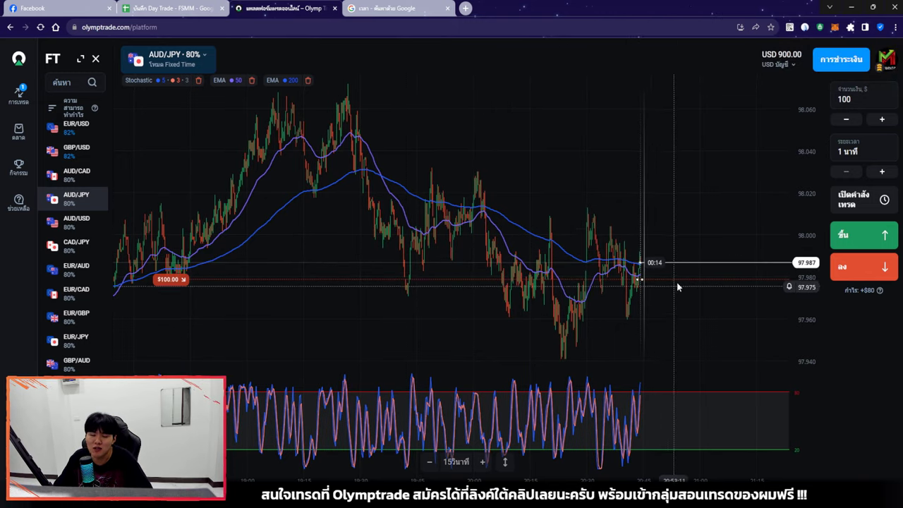
Step: Examine the latest AUD/JPY candles around the open $100 trade's entry level
scroll(681, 275, "up", 5)
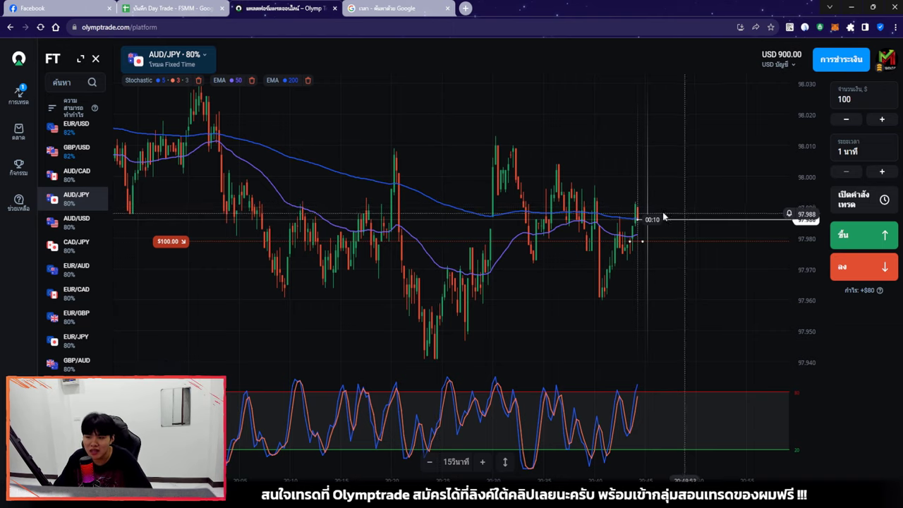
scroll(700, 227, "up", 4)
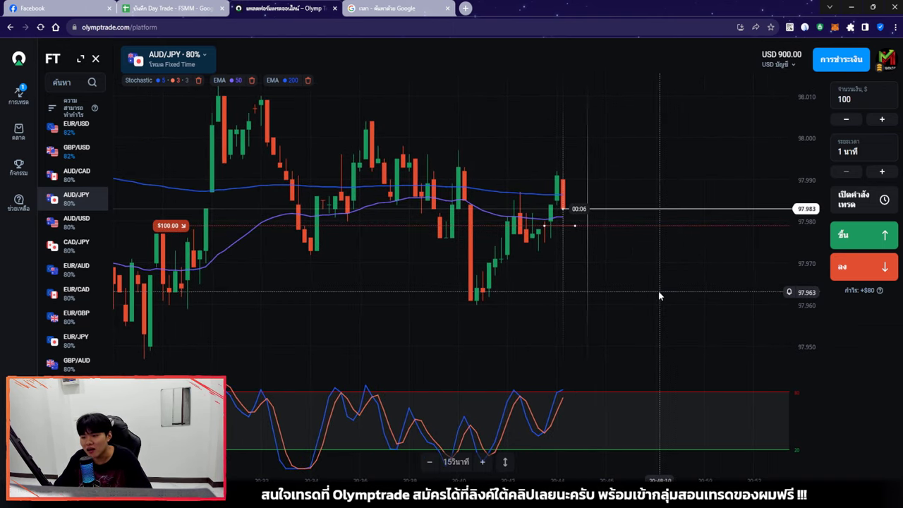
scroll(633, 293, "up", 4)
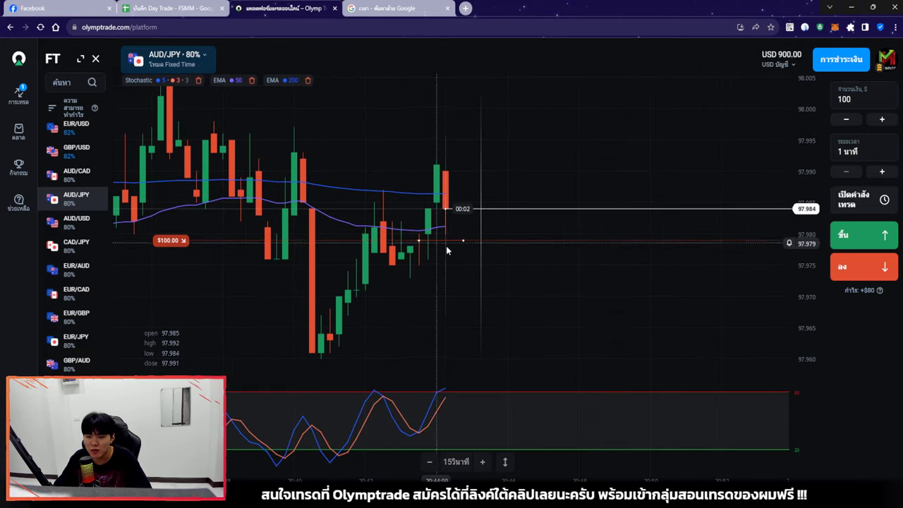
left_click_drag(446, 246, 489, 267)
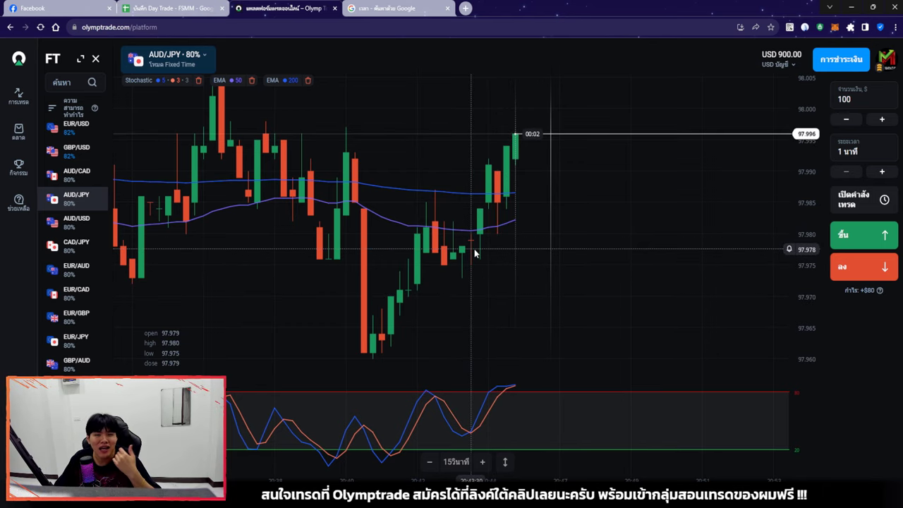
Step: Examine the AUD/JPY trend against the EMA 50, EMA 200 and Stochastic indicators at several time scales
scroll(506, 260, "down", 5)
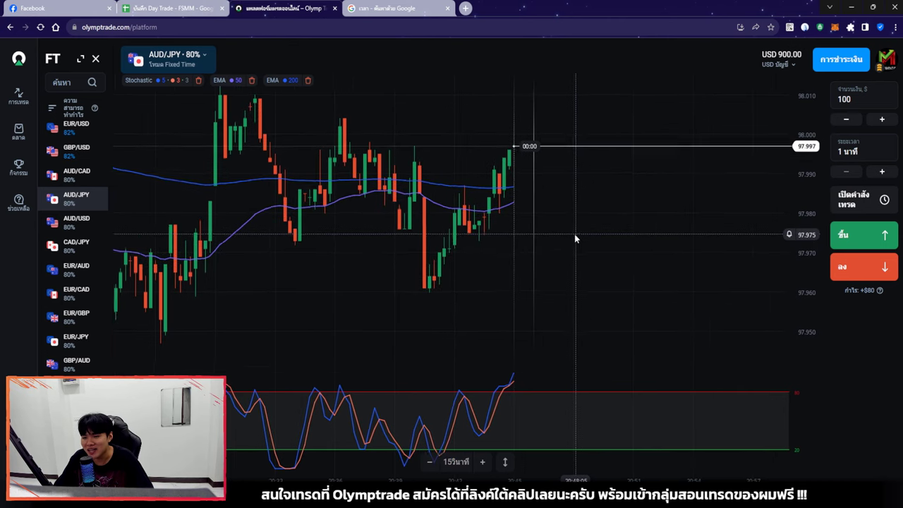
scroll(598, 237, "down", 2)
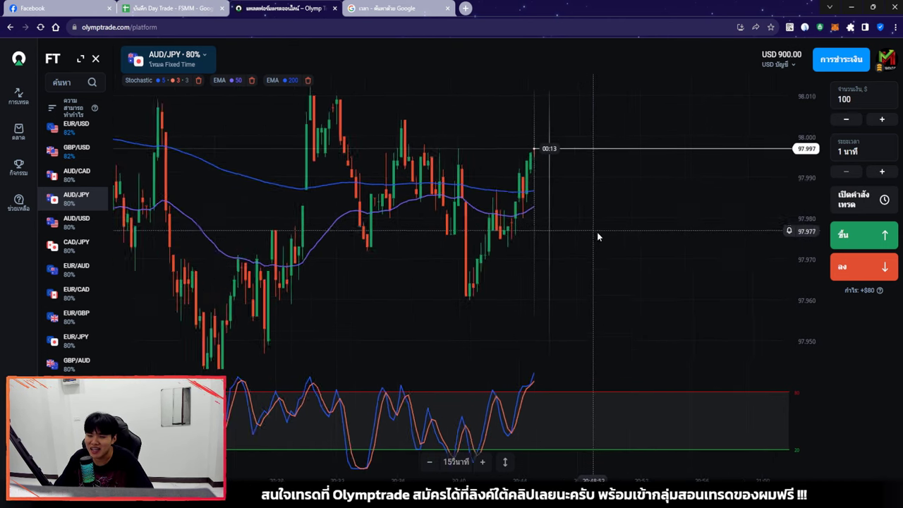
scroll(597, 237, "down", 3)
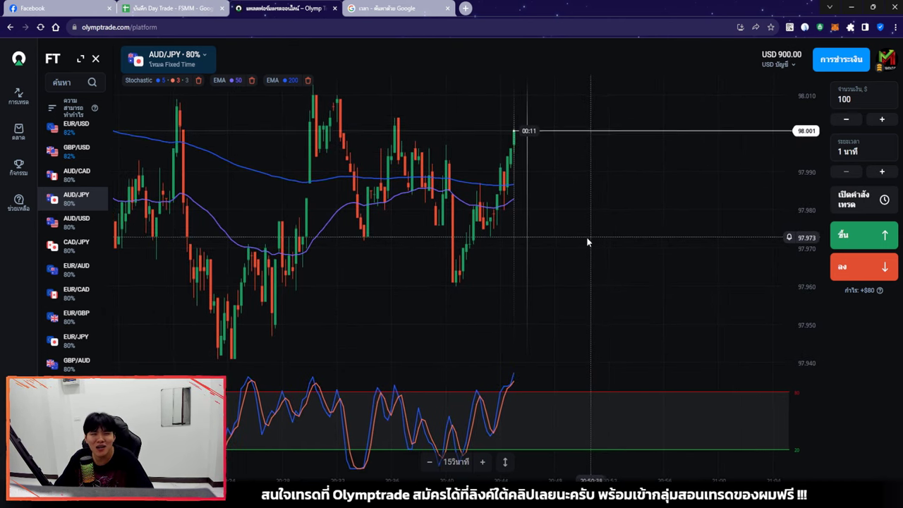
scroll(587, 236, "up", 3)
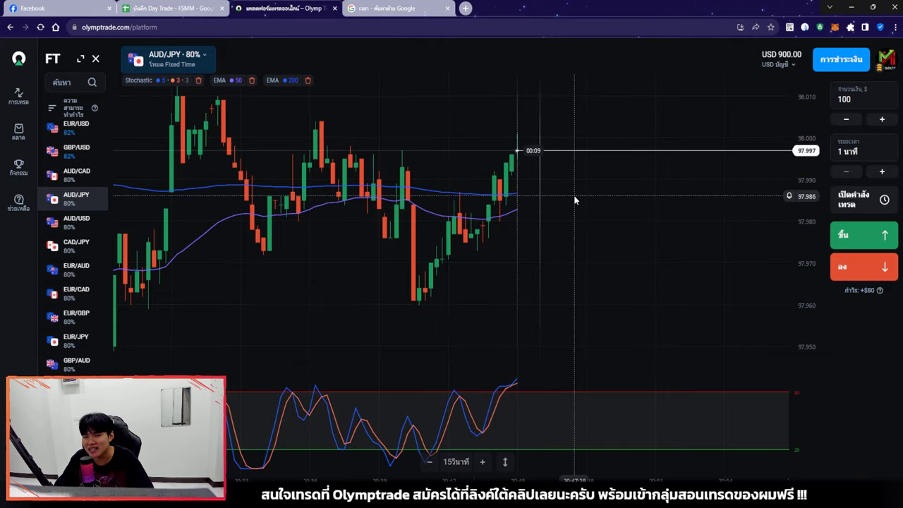
scroll(600, 240, "down", 5)
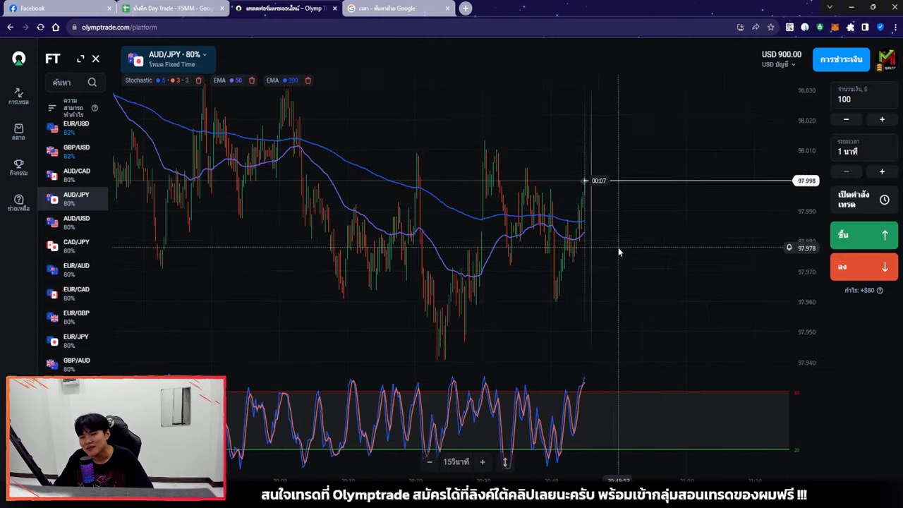
scroll(618, 247, "down", 2)
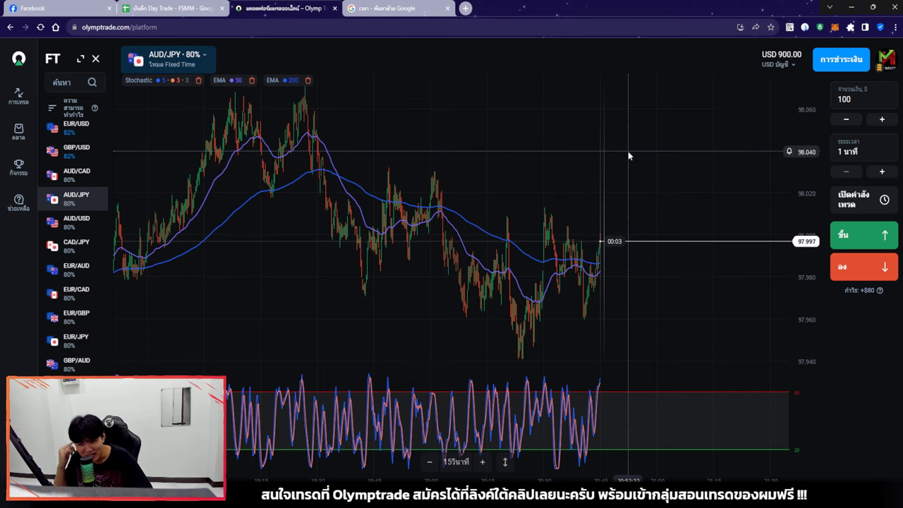
scroll(607, 169, "up", 3)
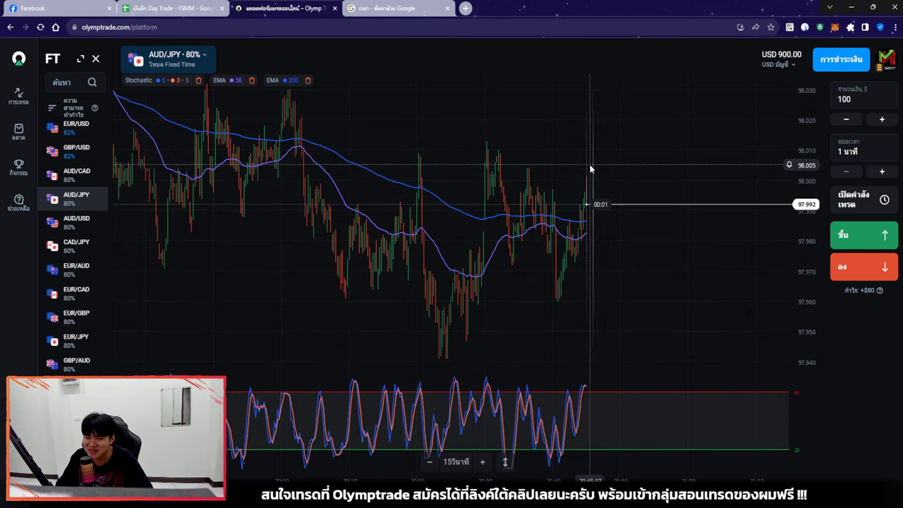
left_click_drag(590, 169, 621, 171)
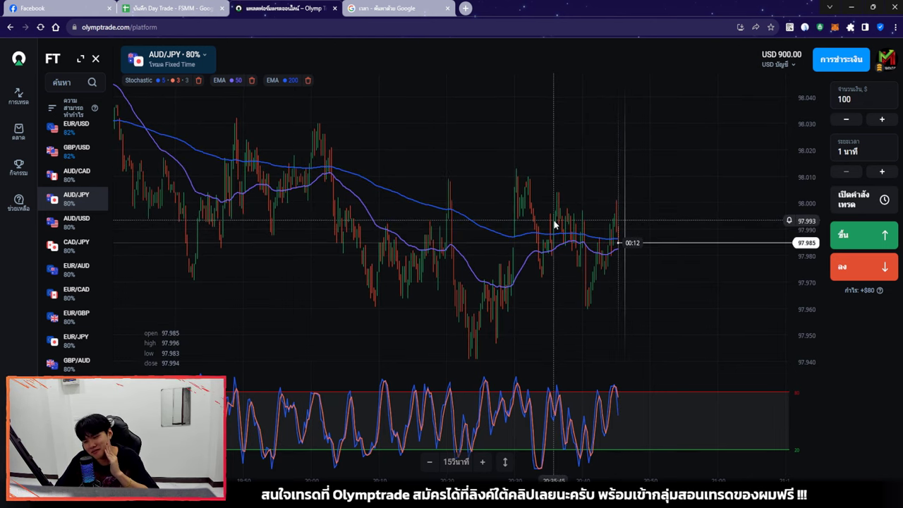
scroll(565, 178, "down", 3)
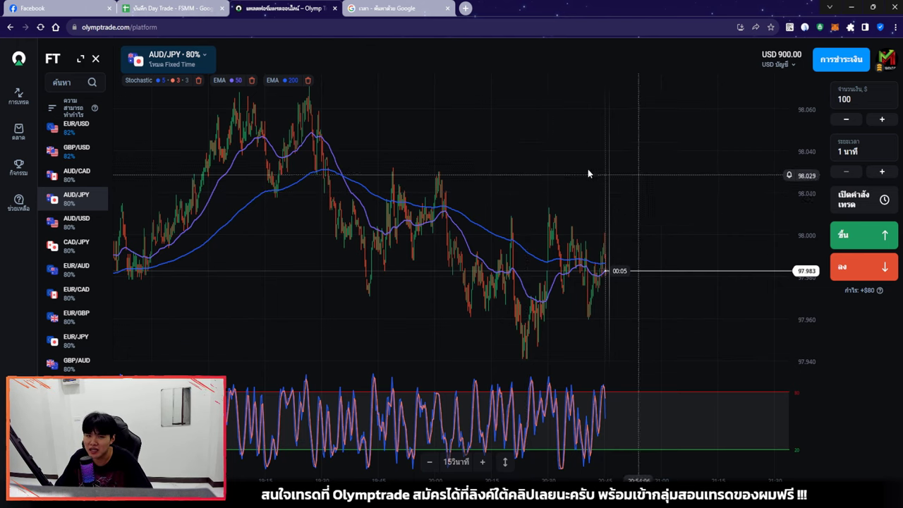
Step: Reorder the browser tabs so the day-trade log spreadsheet comes last, and display that spreadsheet
left_click(378, 8)
left_click_drag(247, 5, 374, 7)
left_click(248, 154)
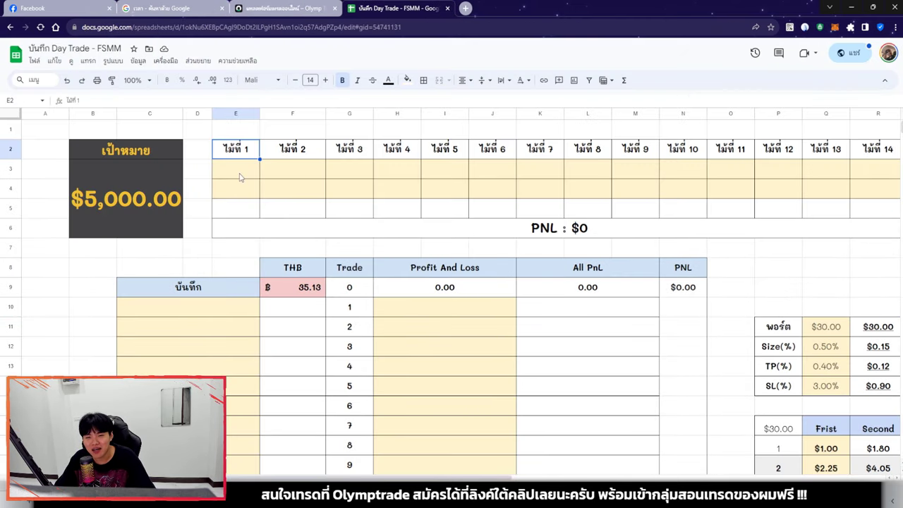
Step: Clear the old trade size and ROI entries in E18:F29 of the win/loss log sheet
key("ctrl+shift+Page_Down")
scroll(368, 268, "down", 3)
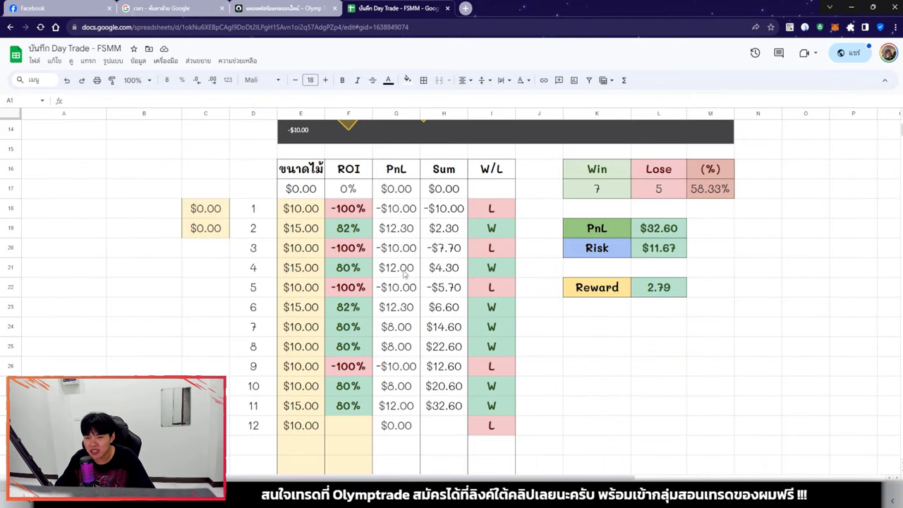
left_click_drag(299, 210, 358, 409)
key("Delete")
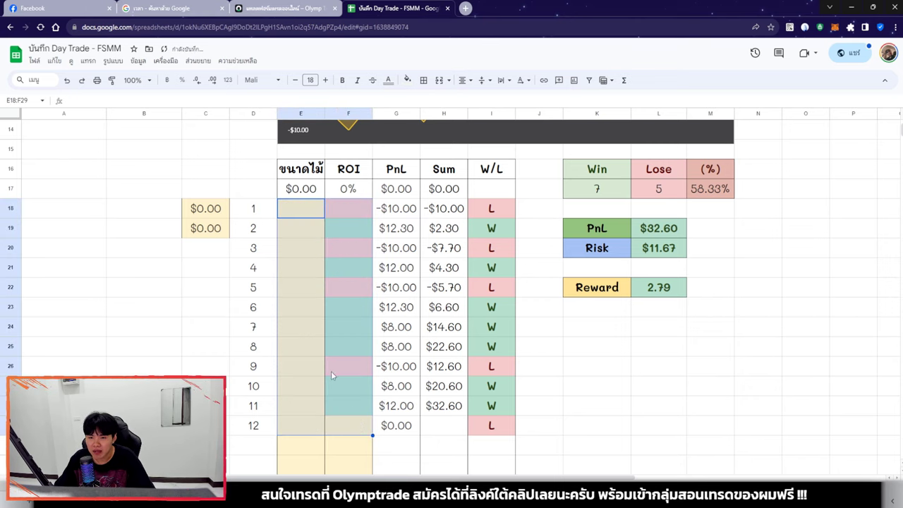
Step: Log the first trade in row 18 with a size of 100 and an ROI of -100%
left_click(302, 200)
left_click(304, 209)
type("100")
key("Return")
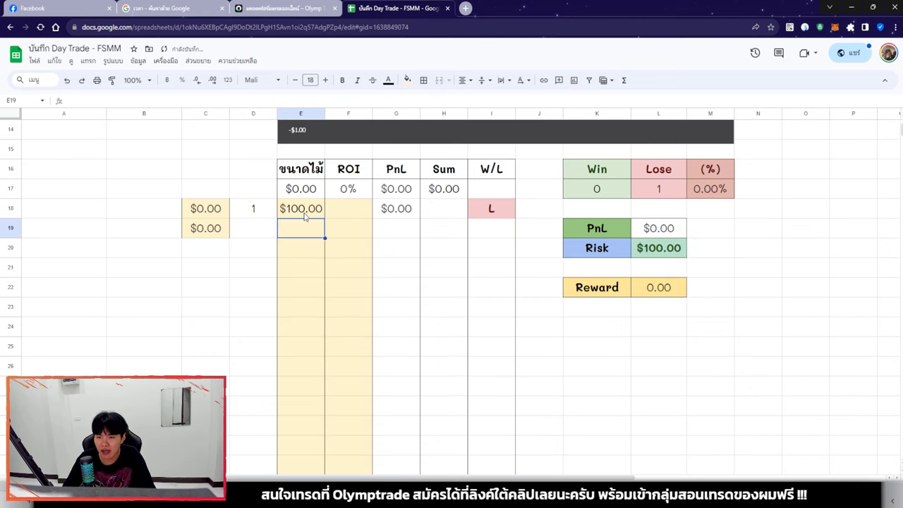
left_click(336, 218)
type("-100")
key("Return")
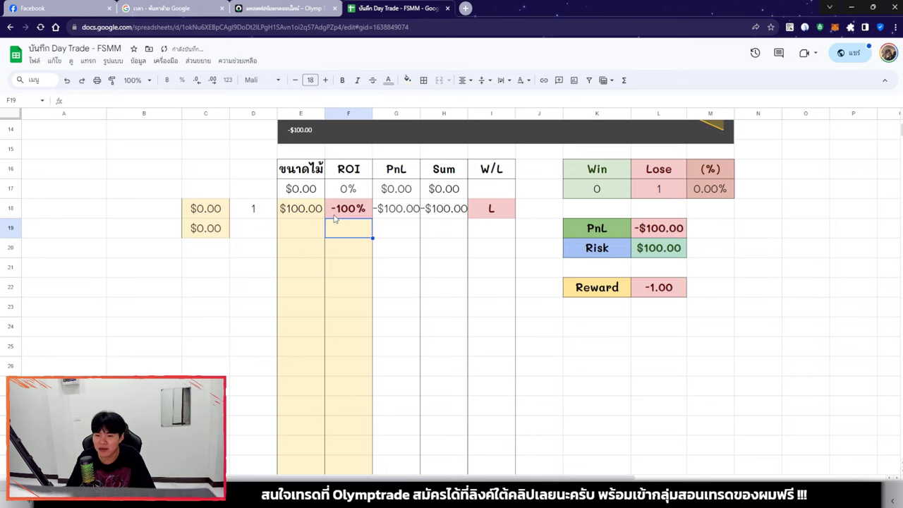
Step: Enter 250 as the second trade's size in cell E19
left_click(305, 227)
type("250")
key("Return")
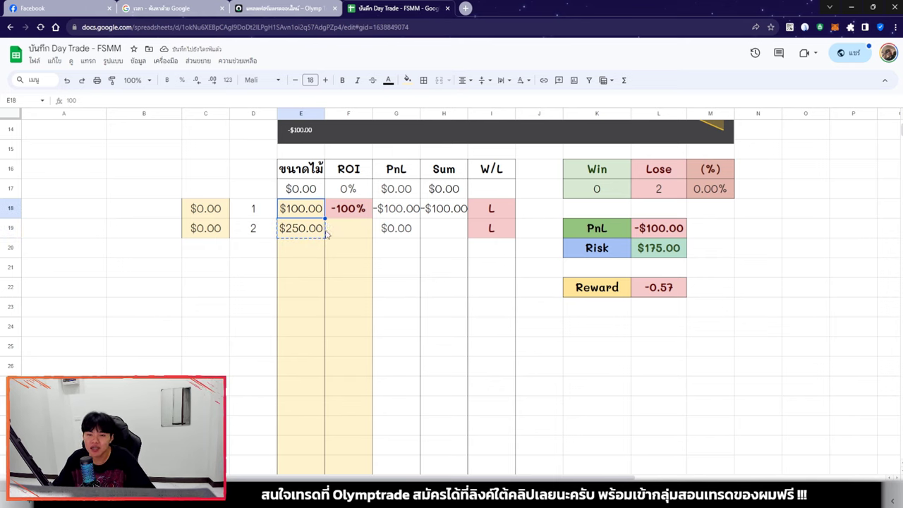
left_click(345, 235)
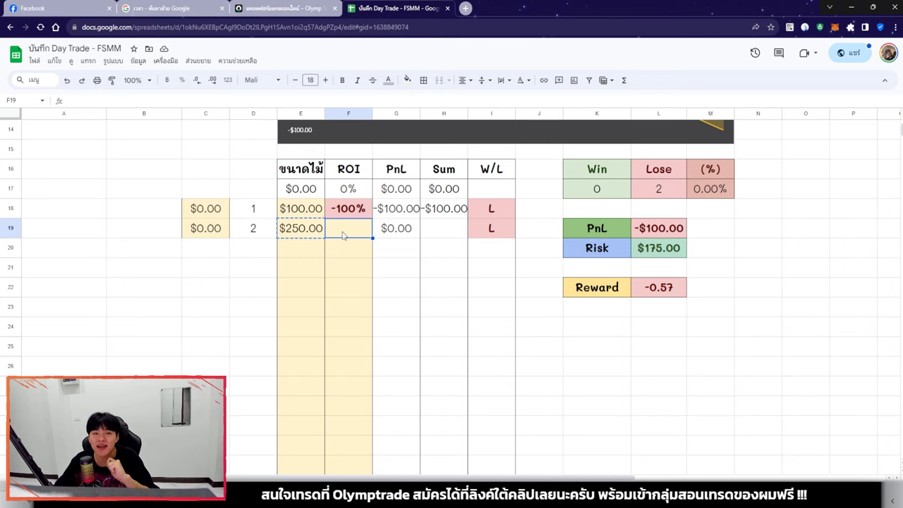
Step: Switch to the Olymp Trade platform and set the AUD/JPY trade amount to $250
left_click(284, 7)
left_click(867, 89)
type("250")
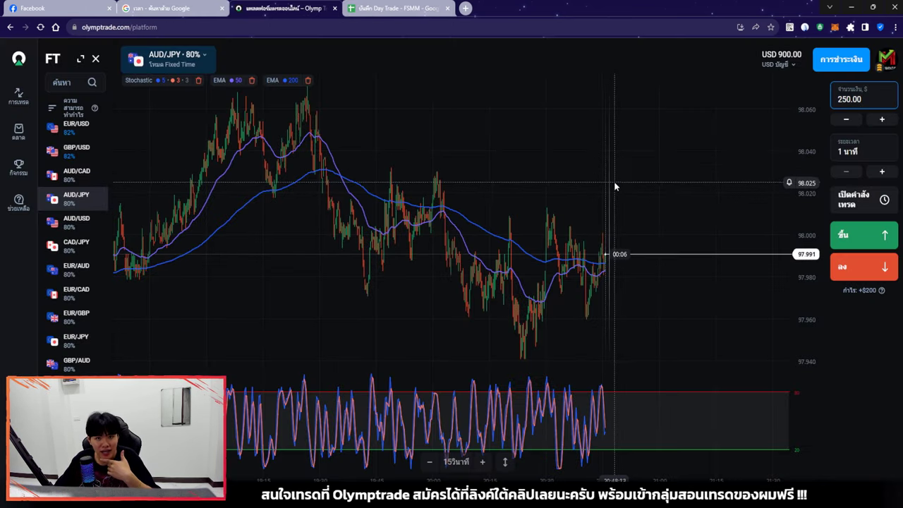
Step: Compare the charts of several currency pairs, from AUD/CAD to USD/JPY, for a trending market to trade
left_click(77, 127)
left_click(77, 173)
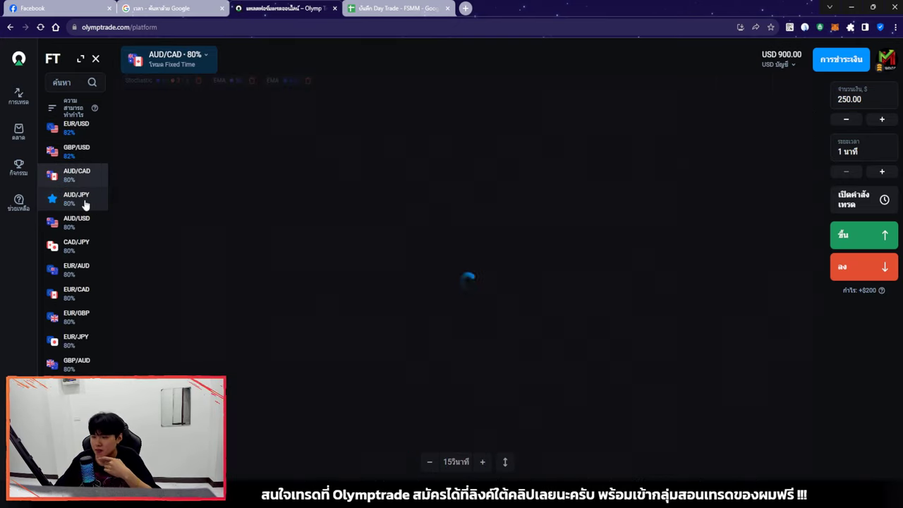
left_click(77, 267)
left_click(77, 361)
scroll(83, 349, "down", 2)
left_click(78, 311)
left_click(78, 359)
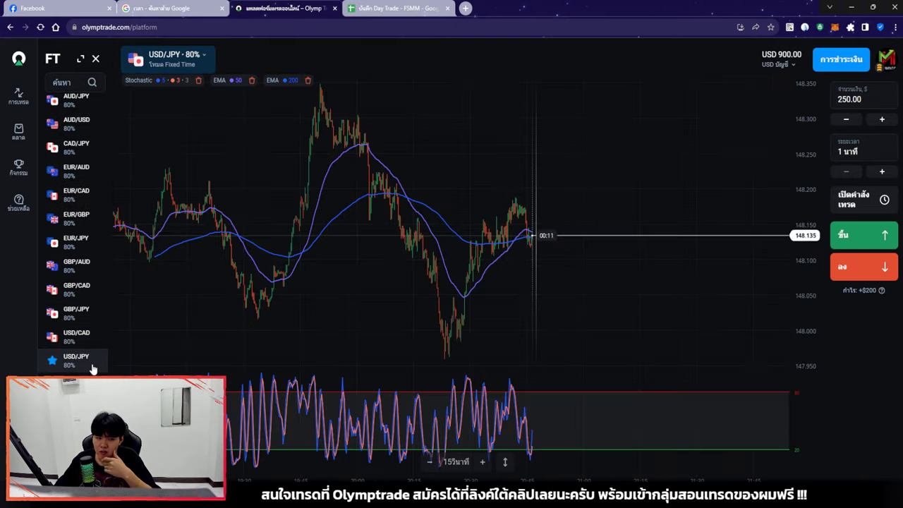
scroll(78, 247, "up", 5)
Step: Place a $250 one-minute down trade on EUR/USD and dismiss the AUD/JPY trade result notice
left_click(76, 125)
left_click(882, 272)
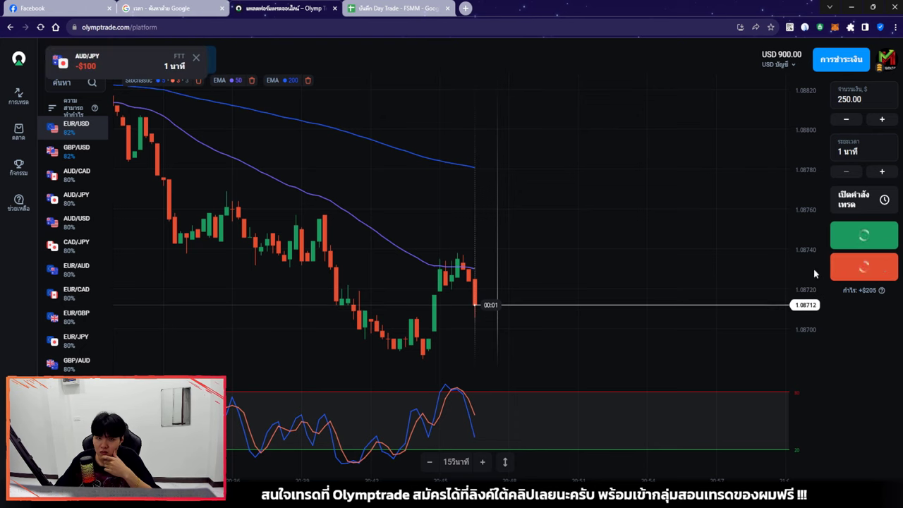
left_click(197, 59)
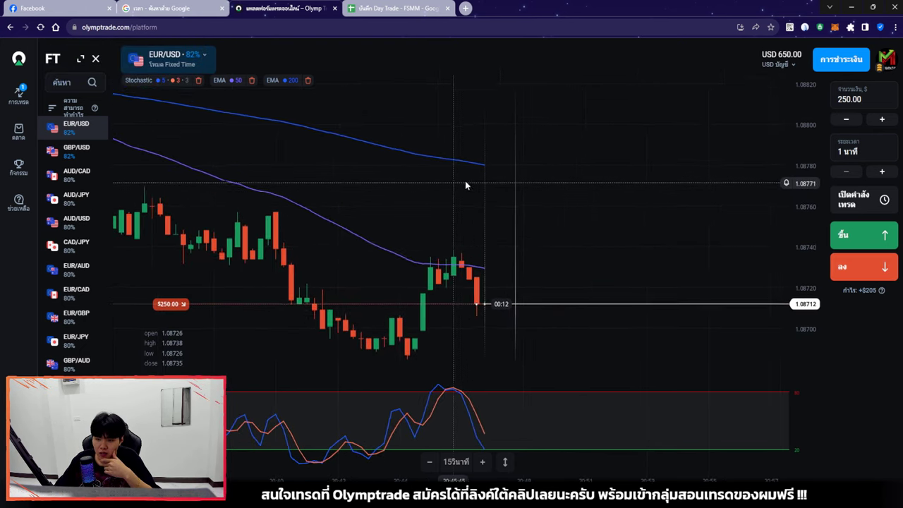
Step: Annotate the EUR/USD downtrend with long arrows along the price channel and short descending arrows above it, and clear the drawings
scroll(596, 182, "up", 3)
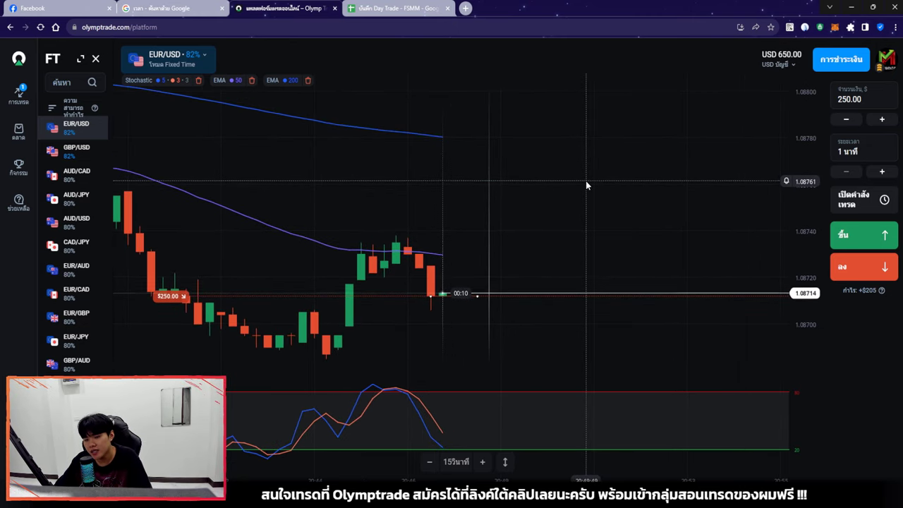
left_click_drag(586, 181, 622, 182)
left_click_drag(480, 291, 506, 291)
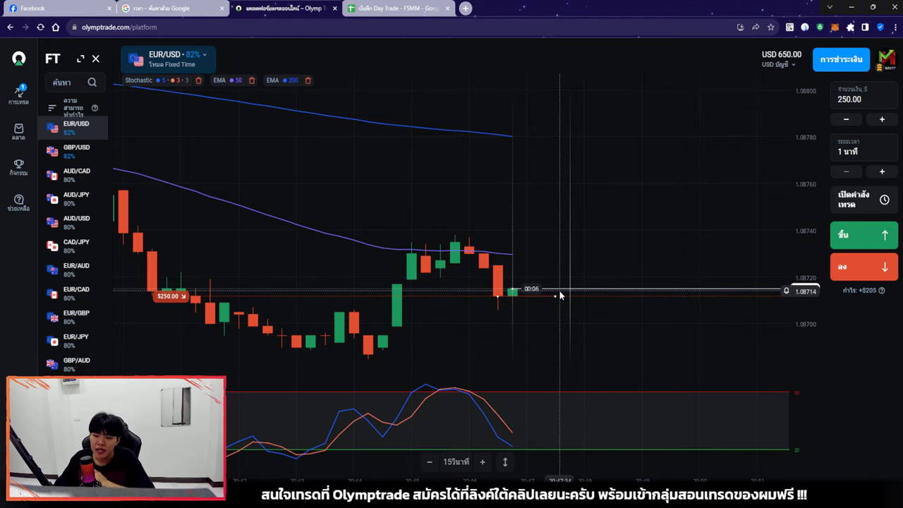
scroll(561, 294, "down", 10)
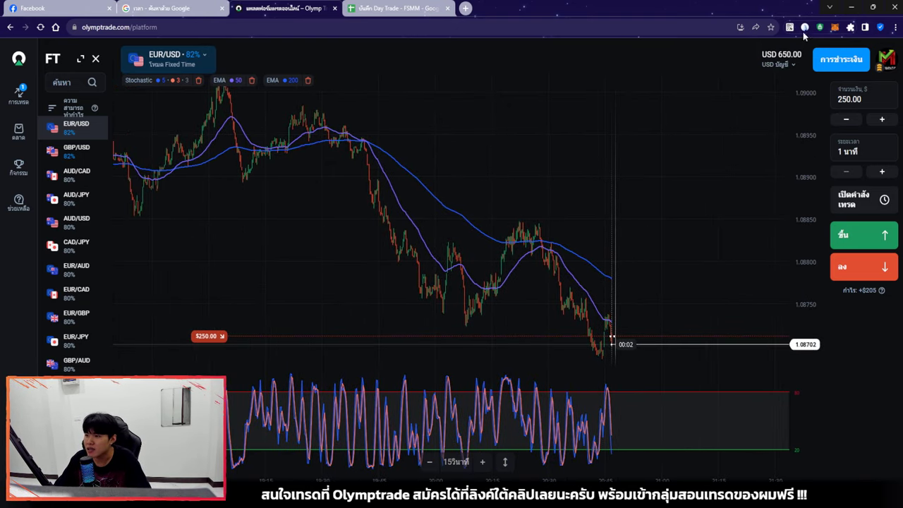
left_click(718, 55)
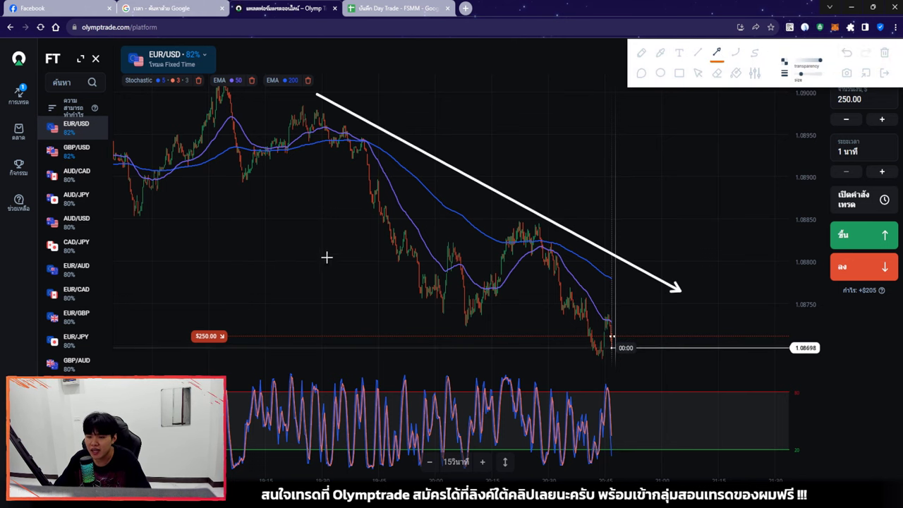
left_click_drag(203, 153, 585, 379)
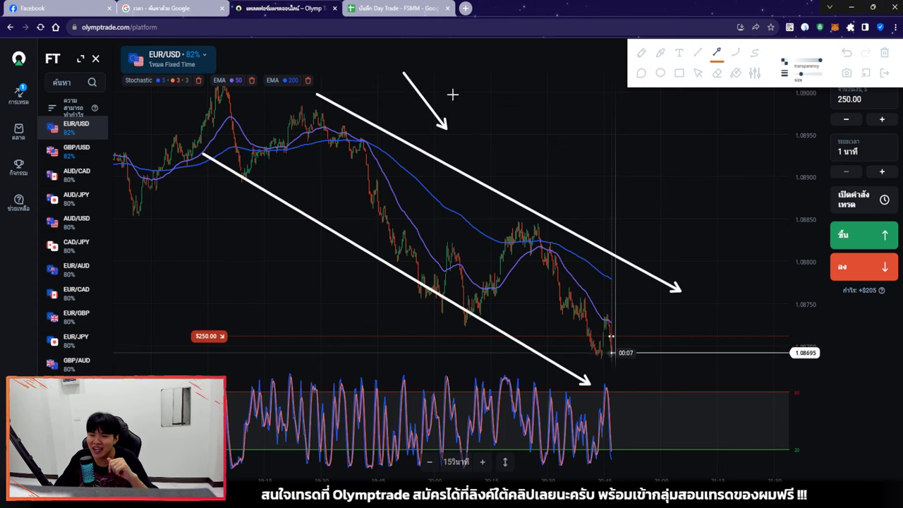
left_click_drag(451, 87, 515, 171)
left_click_drag(499, 112, 554, 187)
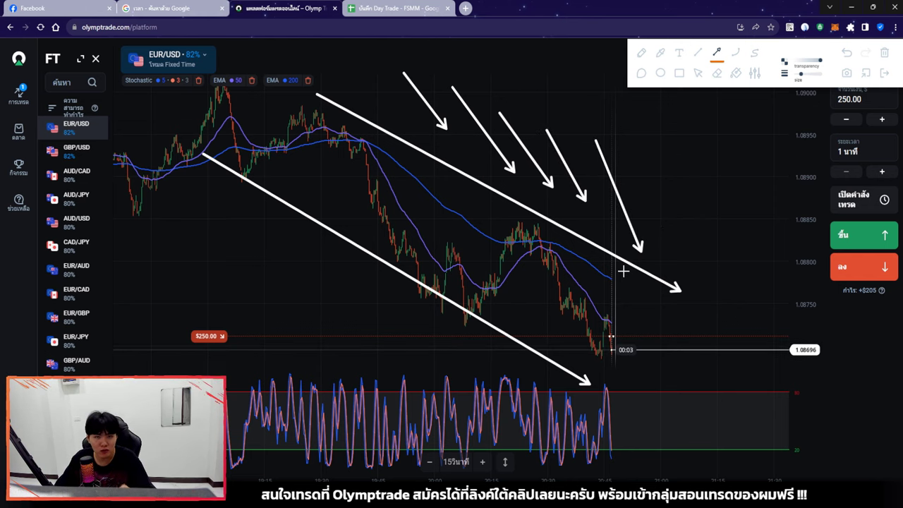
left_click(697, 73)
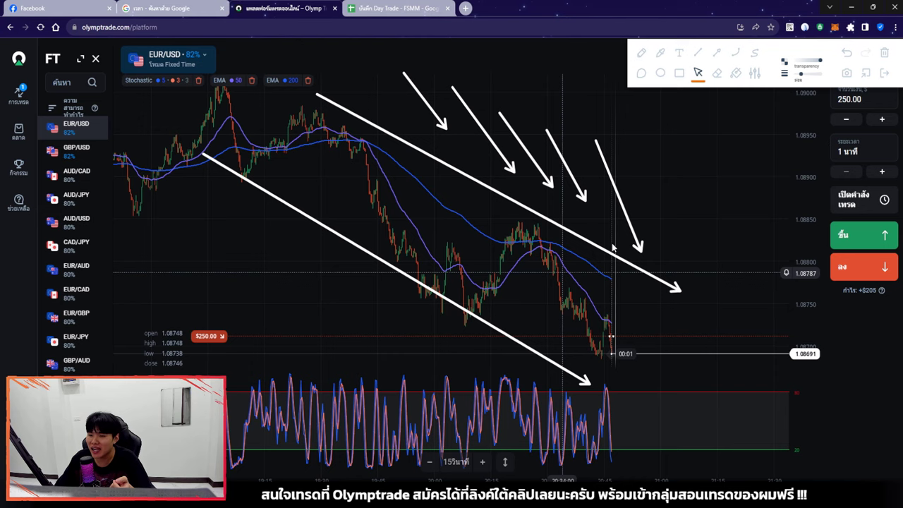
left_click(884, 53)
Step: Mark the EUR/USD rebound with an arrow, box the candles around the EMA 50, and remove the annotations
scroll(638, 259, "up", 5)
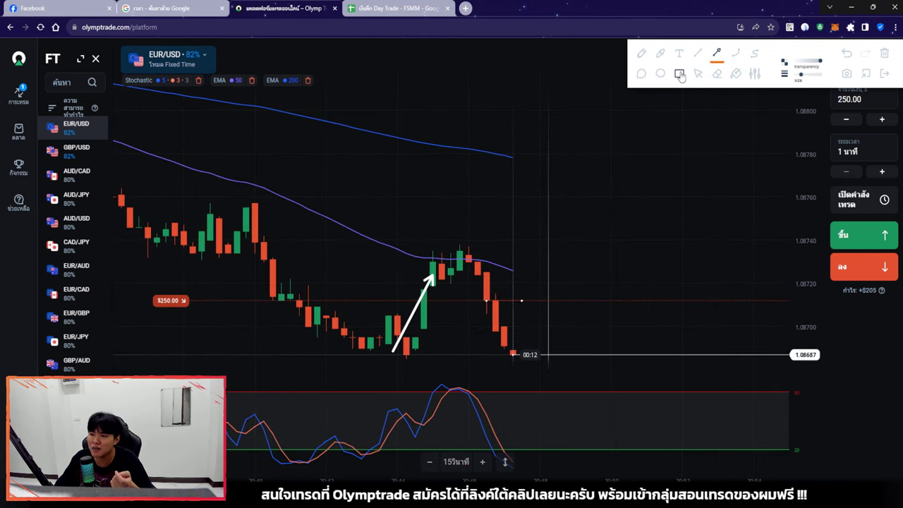
mouse_move(417, 279)
left_mouse_down()
mouse_move(520, 248)
mouse_move(508, 242)
left_mouse_up()
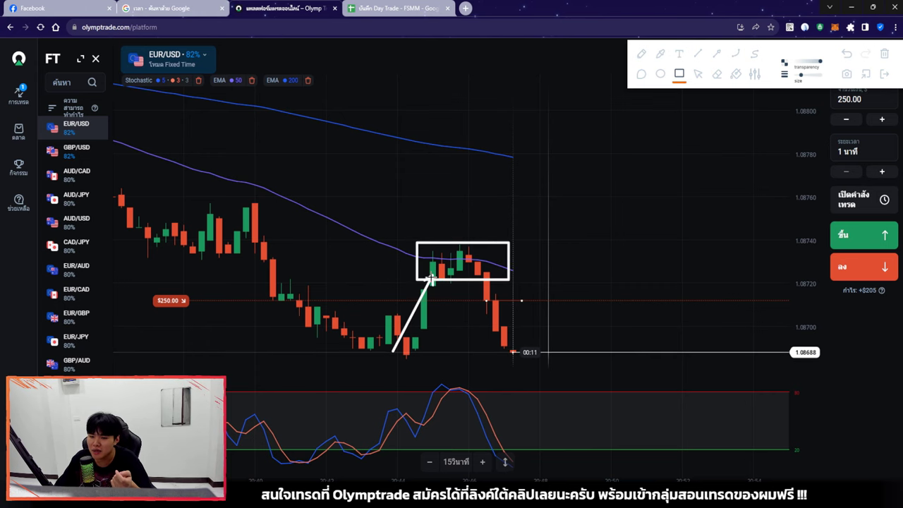
left_click(717, 74)
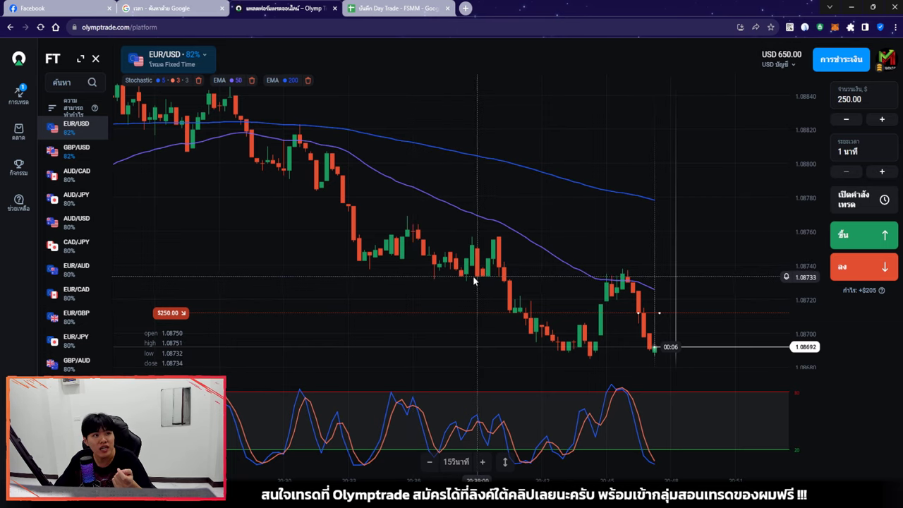
Step: Follow the $250 EUR/USD trade through expiry and examine the price trend against the EMA 50 and EMA 200
left_click_drag(659, 261, 567, 263)
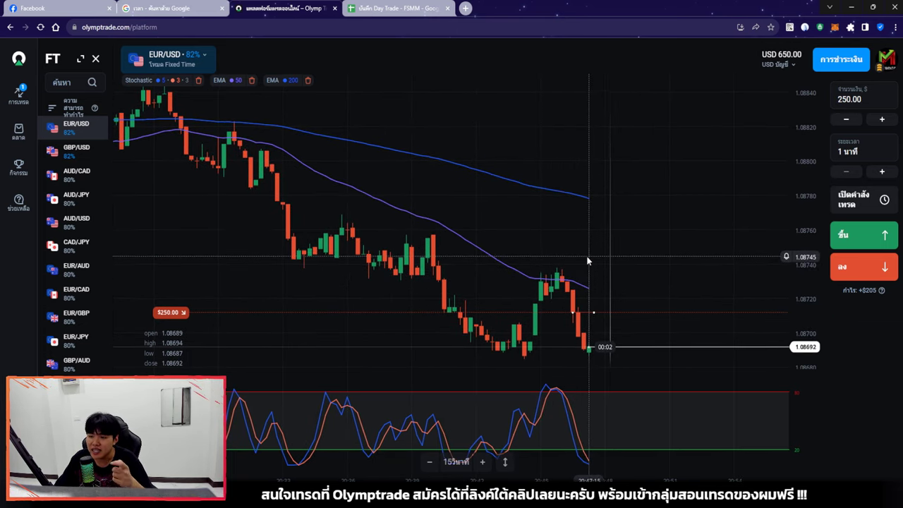
scroll(587, 258, "up", 3)
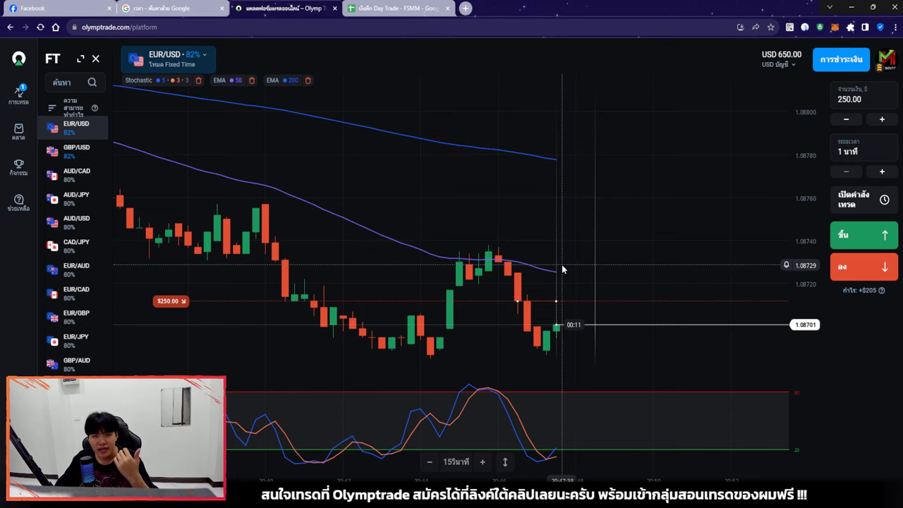
scroll(634, 247, "up", 2)
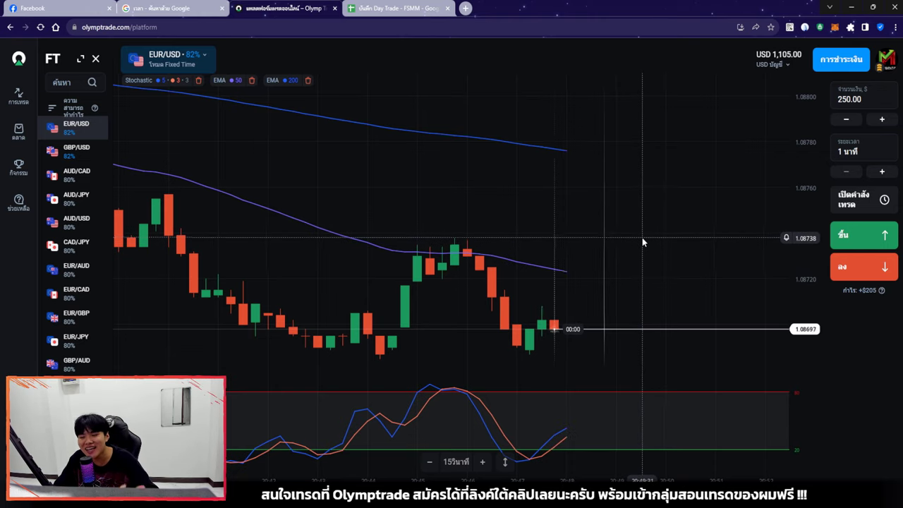
scroll(642, 242, "down", 5)
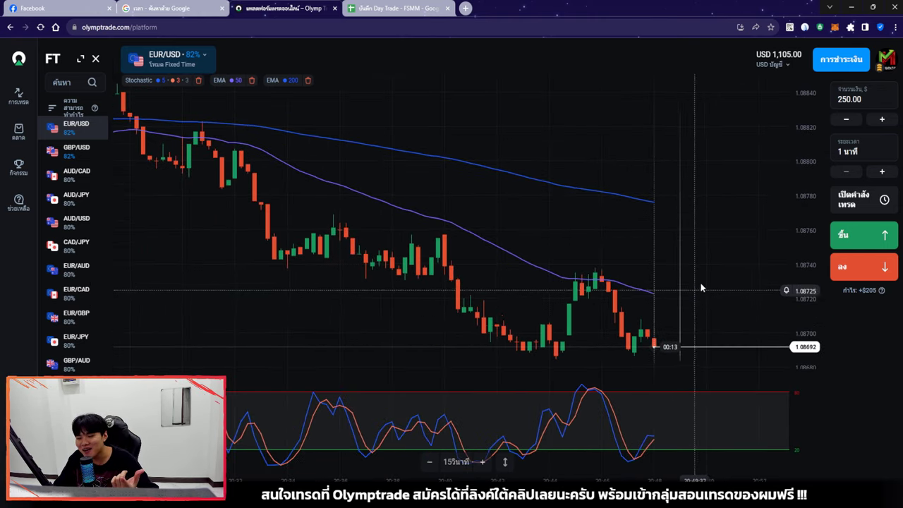
left_click_drag(701, 283, 669, 267)
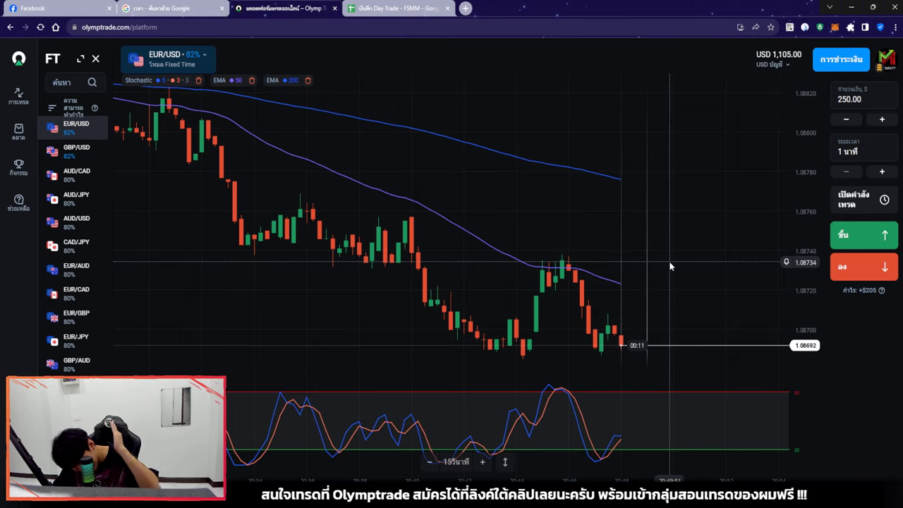
scroll(670, 267, "down", 10)
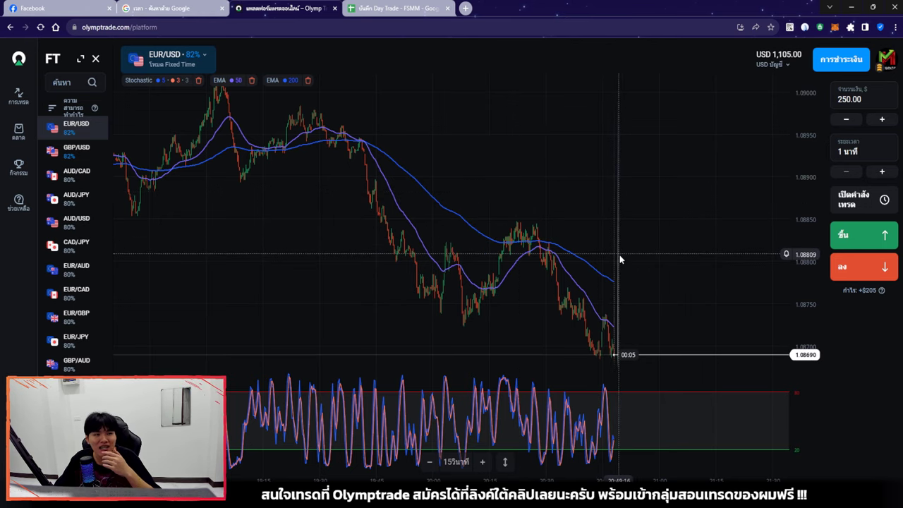
scroll(619, 255, "up", 8)
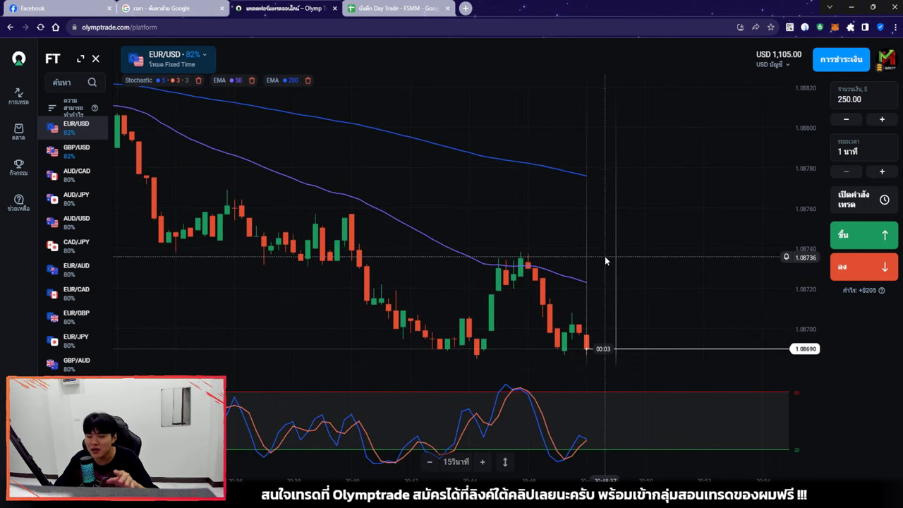
scroll(604, 256, "up", 4)
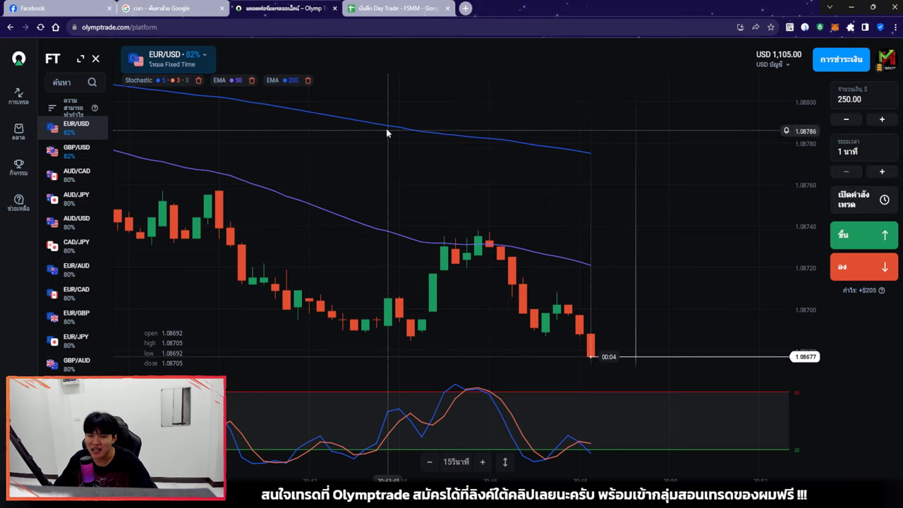
Step: Switch to the Google Sheets trade log and enter 82% as the second trade's ROI in cell F19
key("ctrl+Tab")
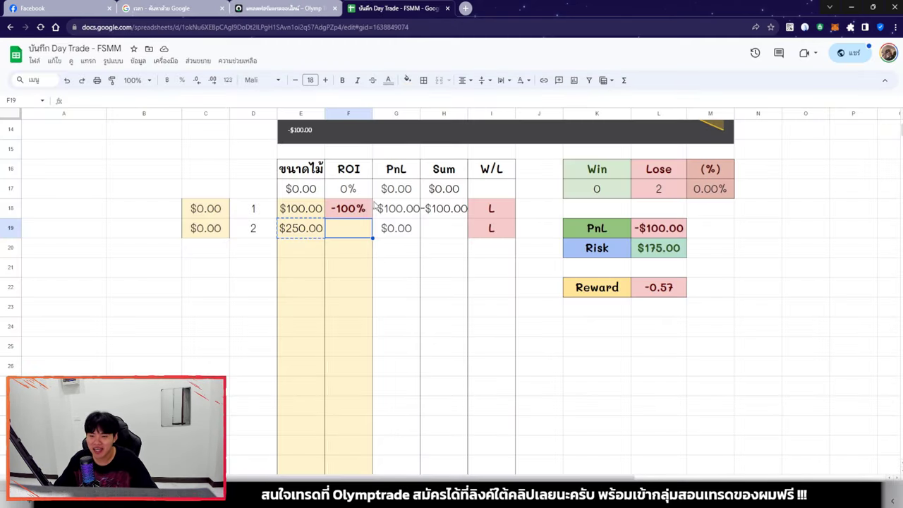
type("8")
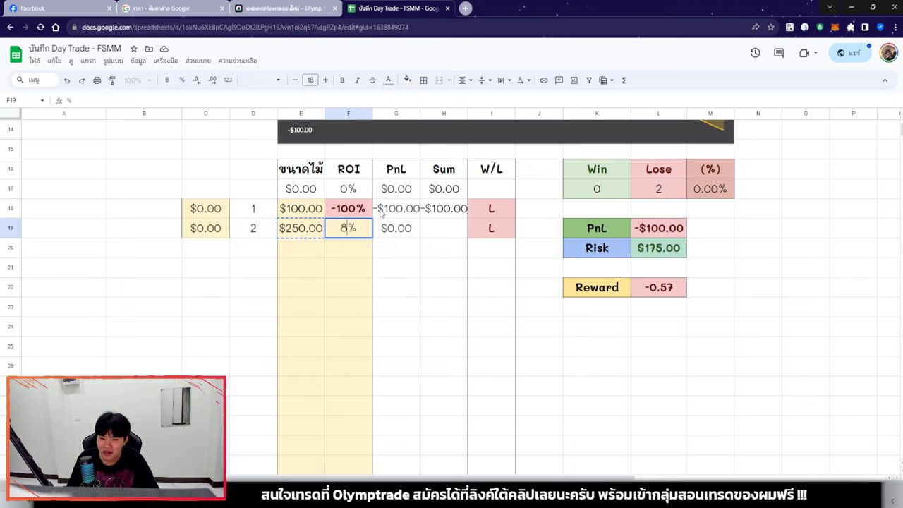
type("2")
key("Return")
Step: Copy the first trade's size of 100 into cell E20 as the third trade's size
key("Left")
key("Up")
key("Up")
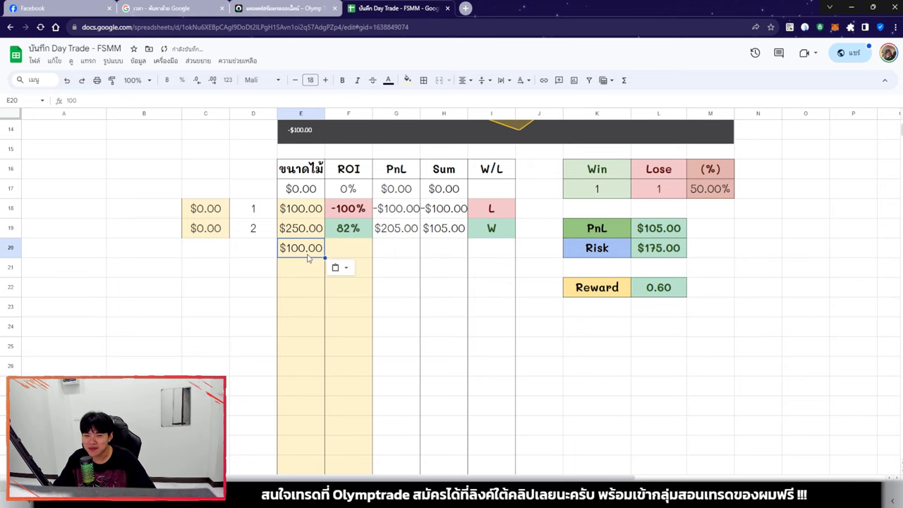
Step: Copy the third trade's size, switch to Olymp Trade and set the trade amount to $100
key("ctrl+c")
left_click(288, 8)
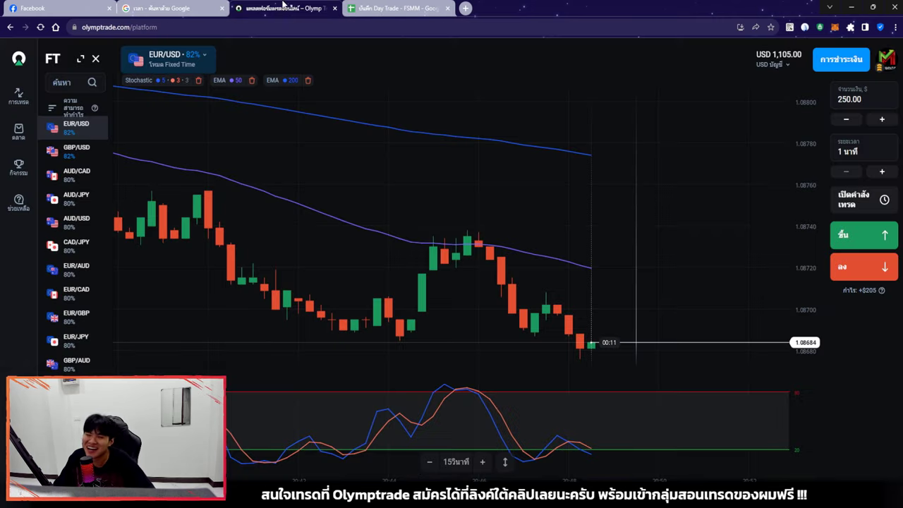
key("ctrl+v")
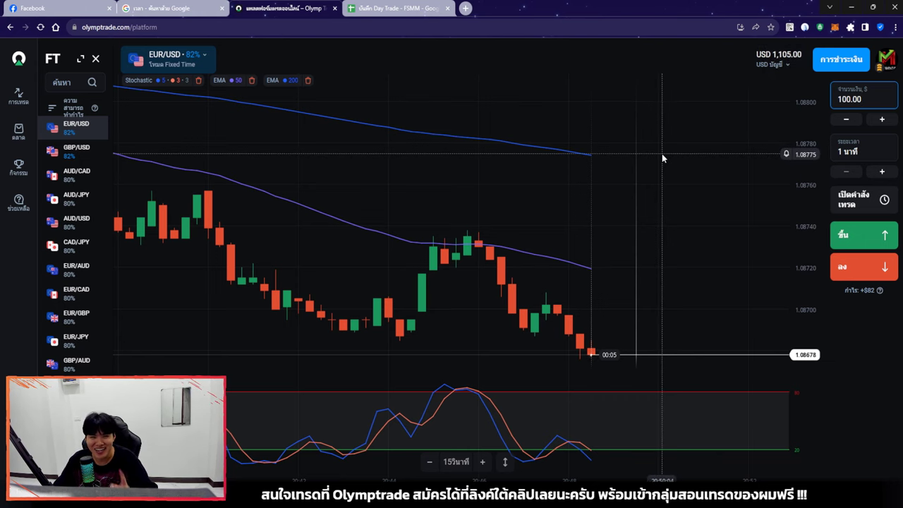
Step: Examine the EUR/USD trend and compare it with the AUD/JPY, AUD/USD and EUR/AUD charts for the third trade
scroll(596, 288, "down", 2)
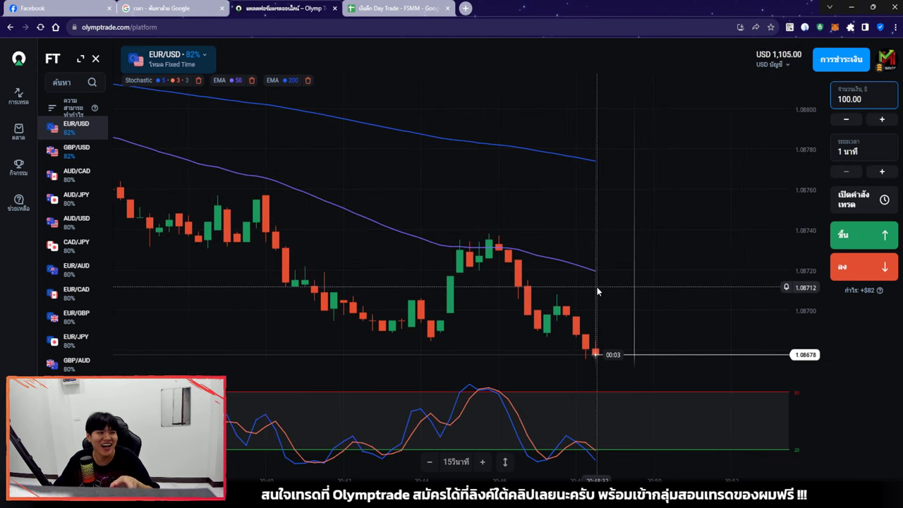
scroll(597, 286, "down", 3)
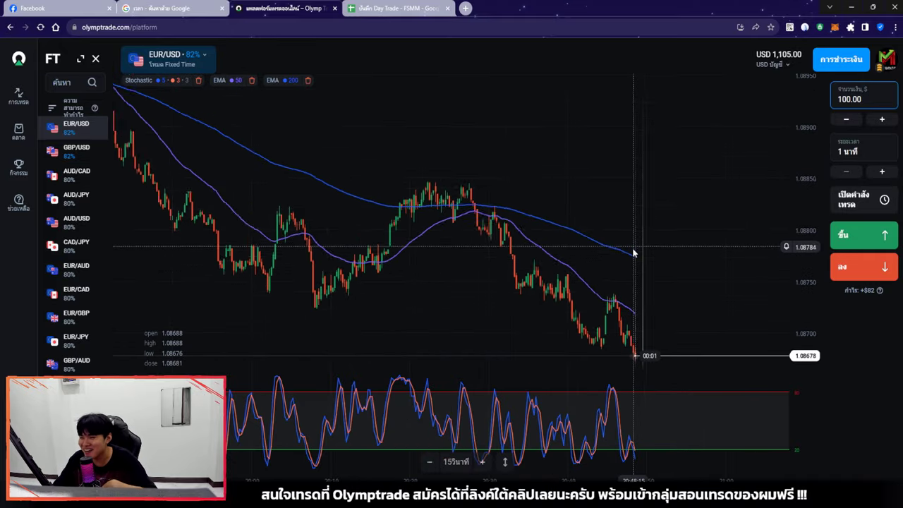
scroll(633, 252, "down", 3)
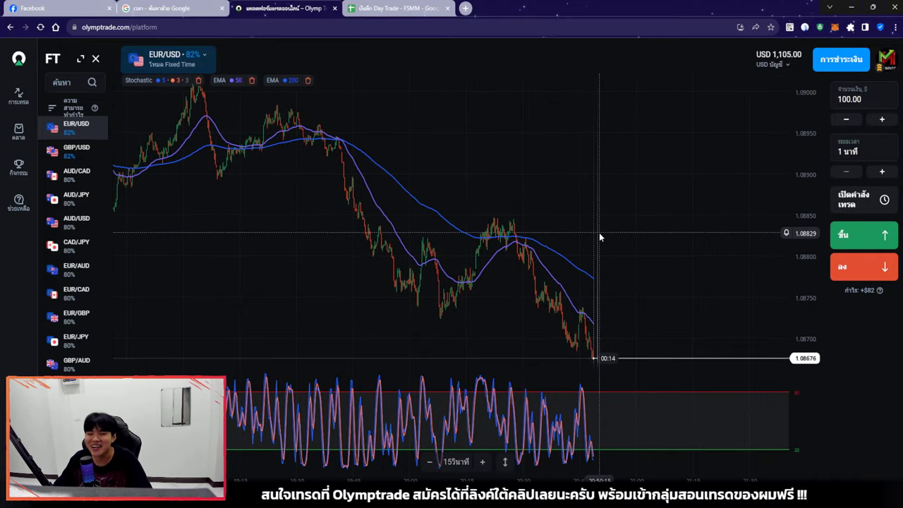
scroll(602, 229, "down", 1)
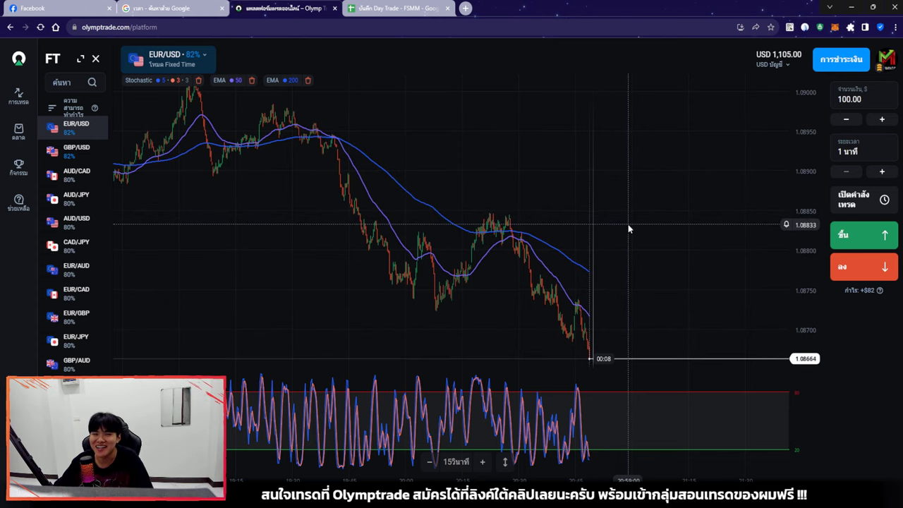
left_click(78, 196)
left_click(78, 220)
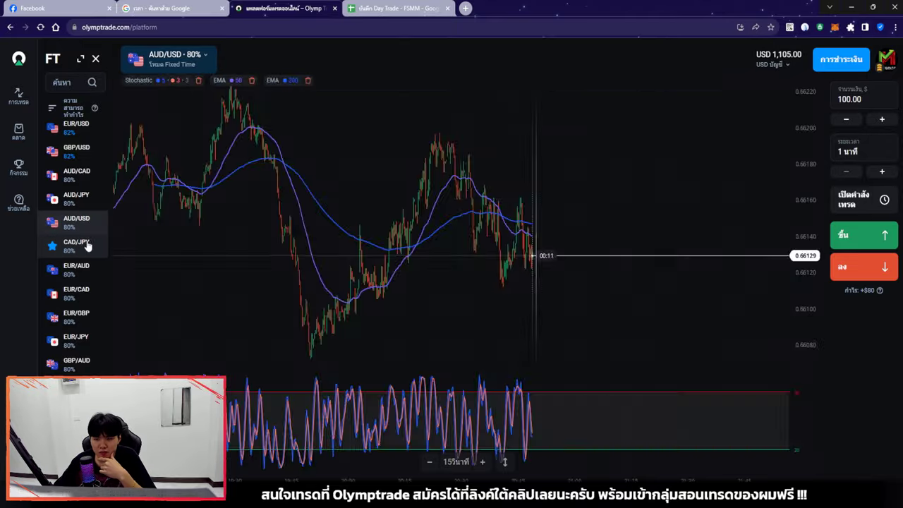
left_click(77, 268)
Step: Open the EUR/GBP chart and draw horizontal lines at 0.86034 and 0.86040
left_click(76, 315)
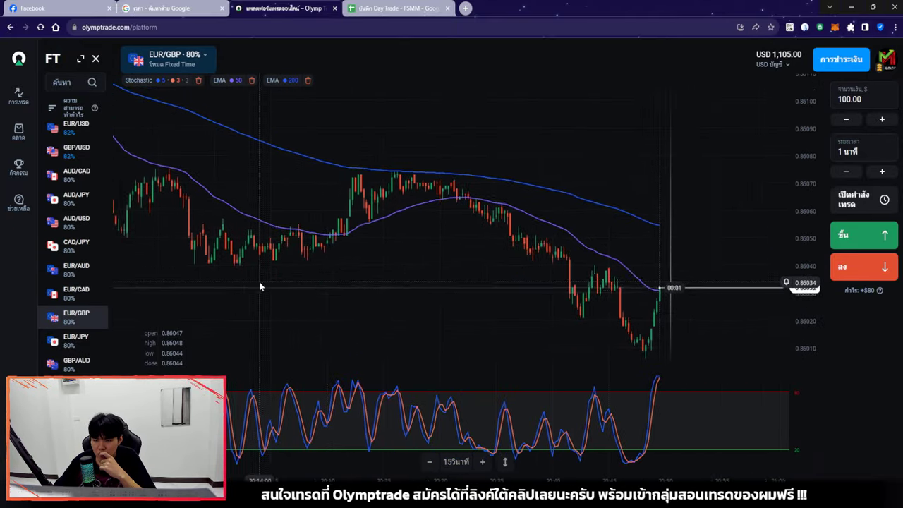
left_click(70, 268)
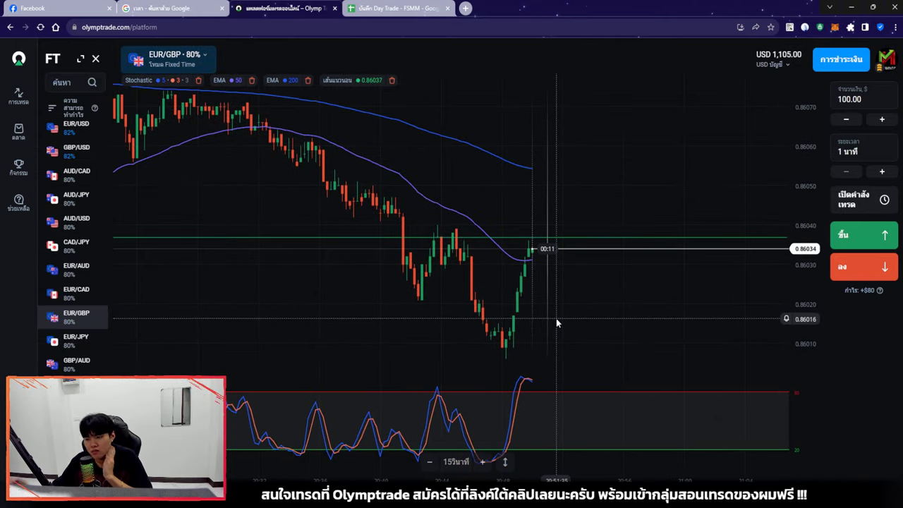
left_click(71, 268)
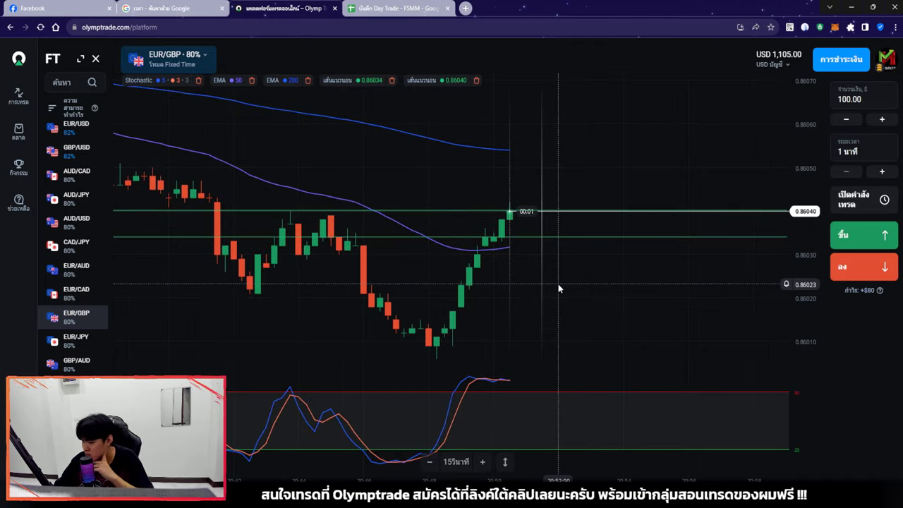
Step: Compare the other currency-pair charts and open a $100 one-minute down trade on EUR/JPY
left_click(76, 362)
left_click(76, 127)
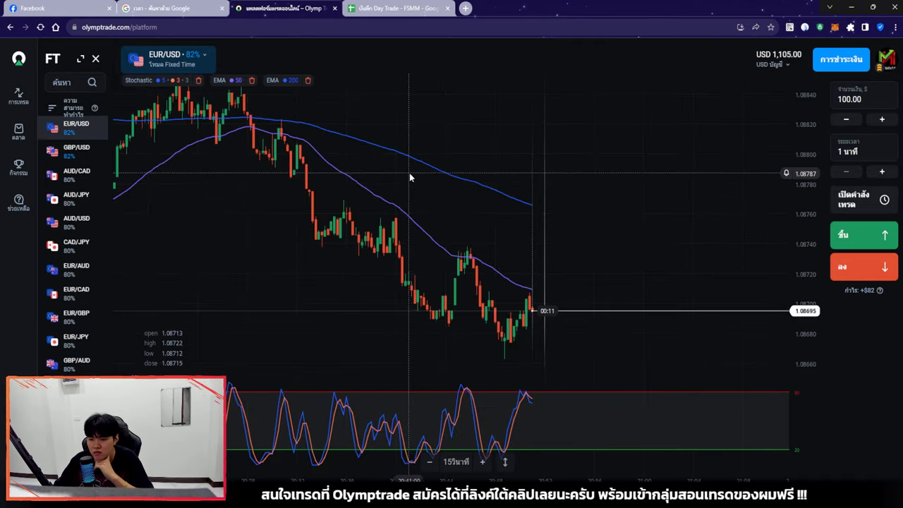
left_click(76, 174)
left_click(76, 198)
left_click(76, 221)
left_click(76, 269)
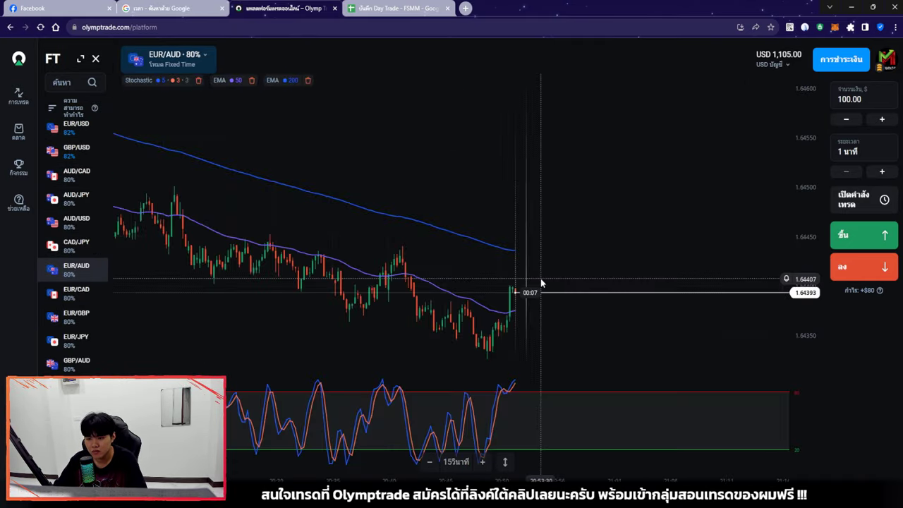
left_click(76, 293)
left_click(77, 340)
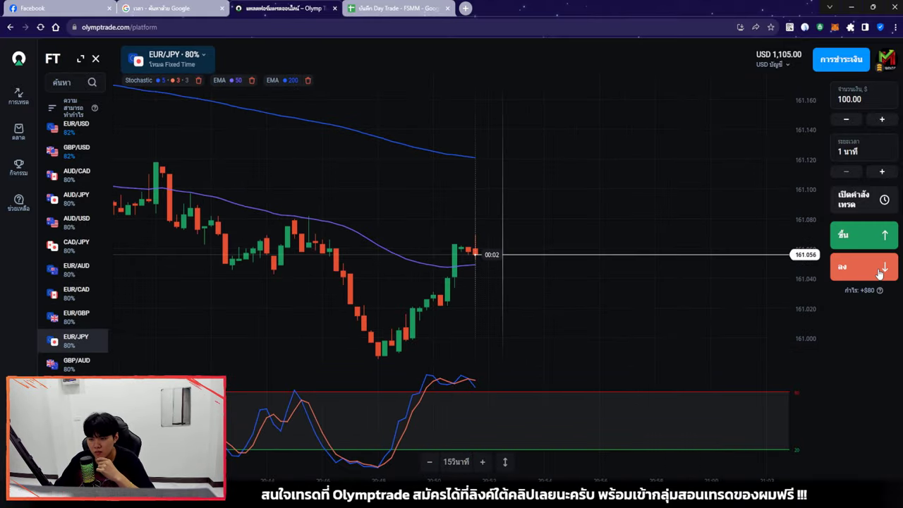
left_click(880, 273)
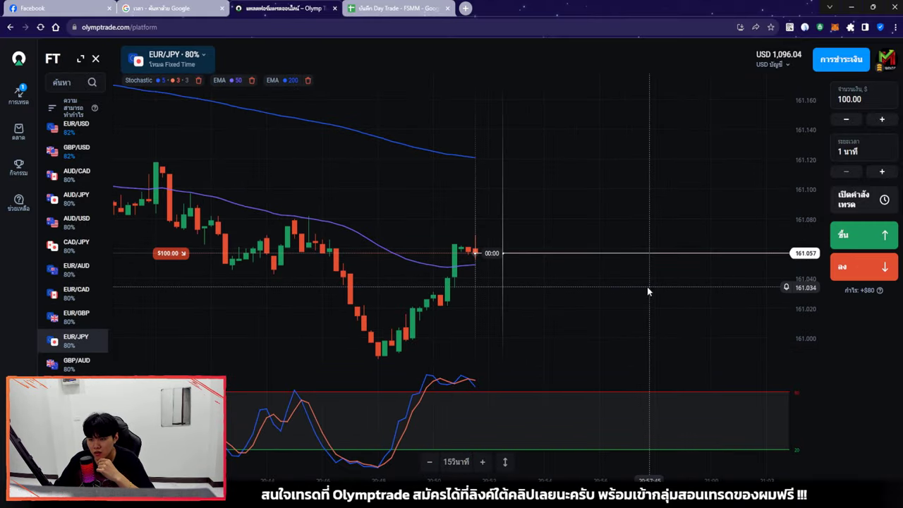
Step: Mark the EUR/JPY downtrend with five falling white arrows using the screen annotation tool and clear the drawings
scroll(568, 292, "up", 5)
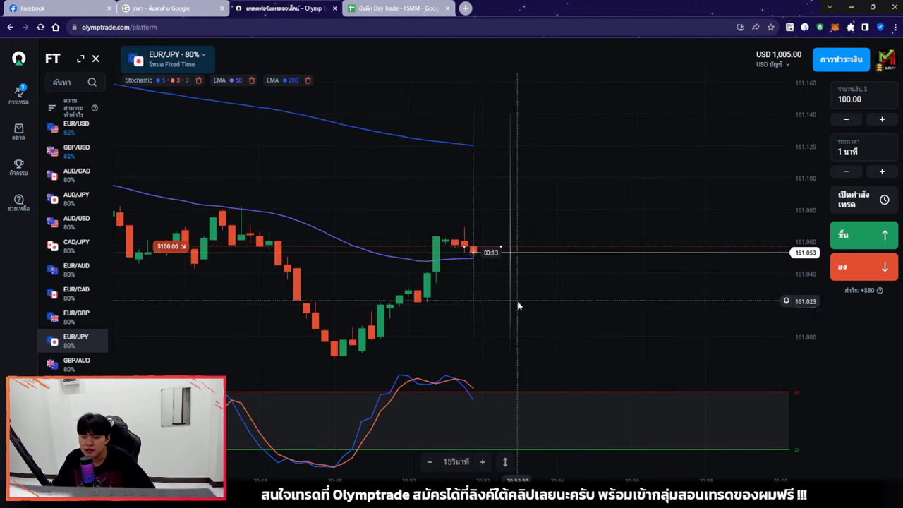
scroll(521, 300, "up", 2)
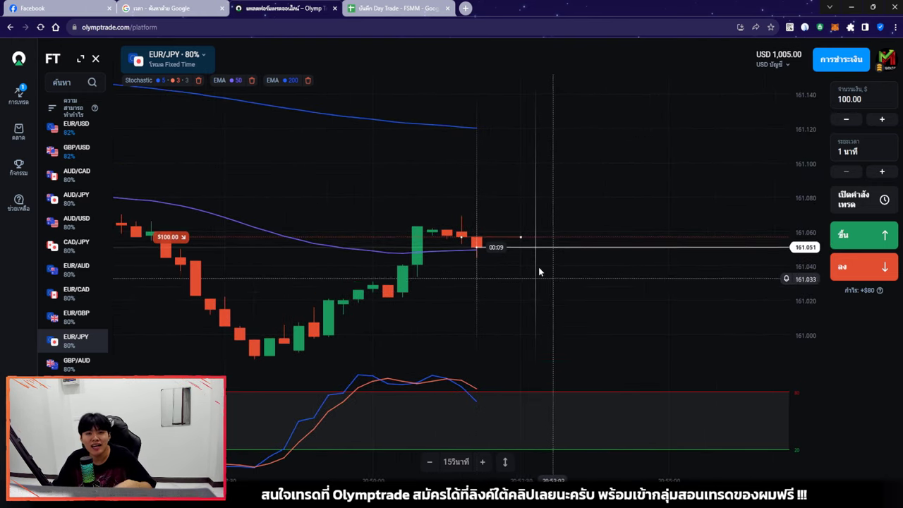
scroll(494, 243, "down", 10)
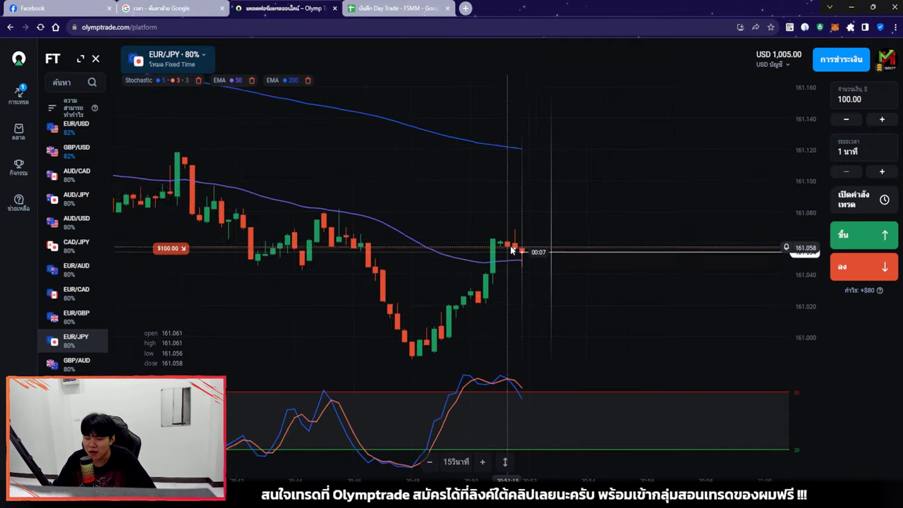
left_click(804, 27)
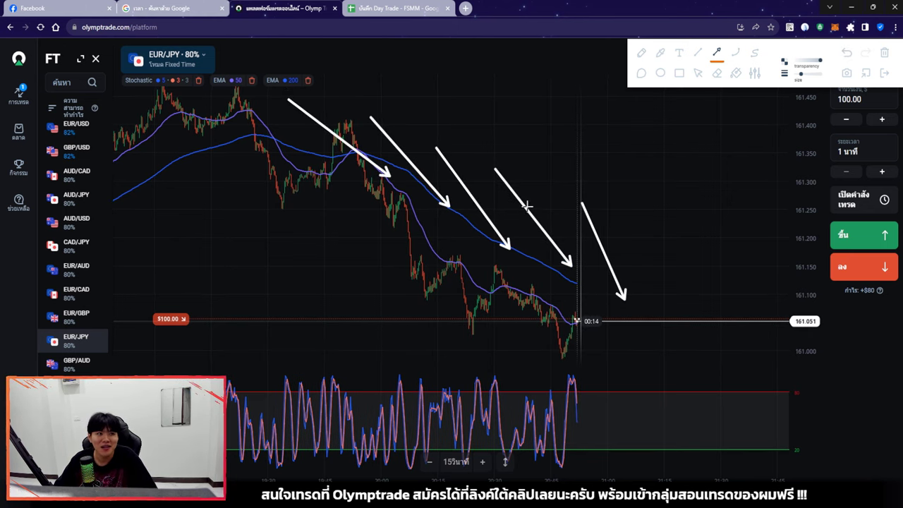
left_click(699, 74)
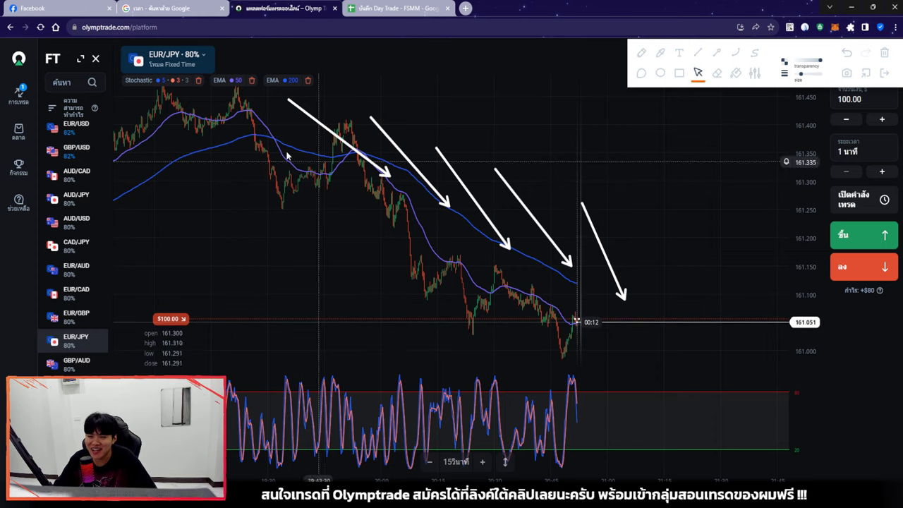
left_click(884, 55)
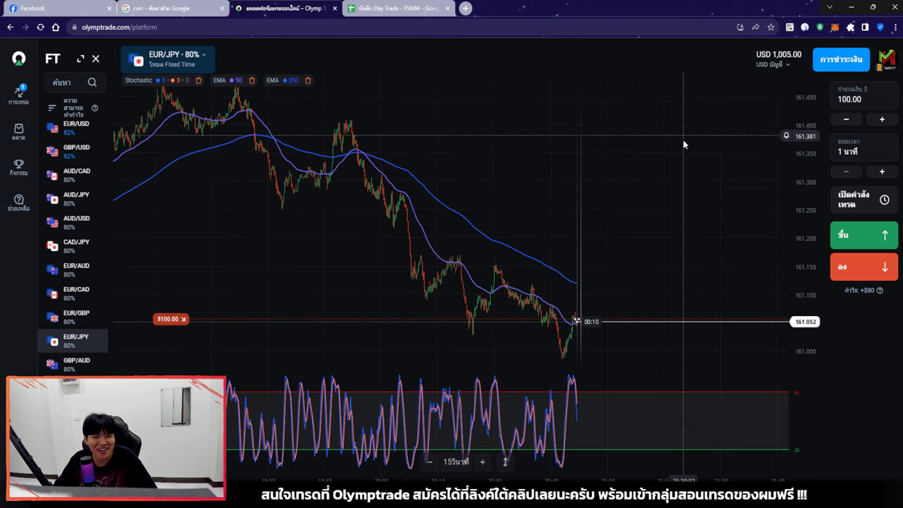
Step: Monitor the open EUR/JPY down trade against its entry line, the EMAs and the Stochastic until it expires
scroll(522, 209, "up", 3)
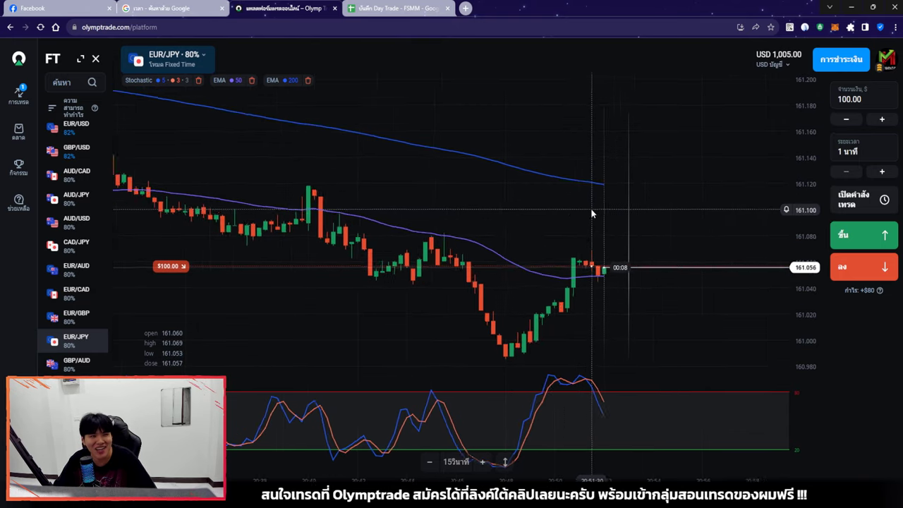
scroll(600, 233, "up", 3)
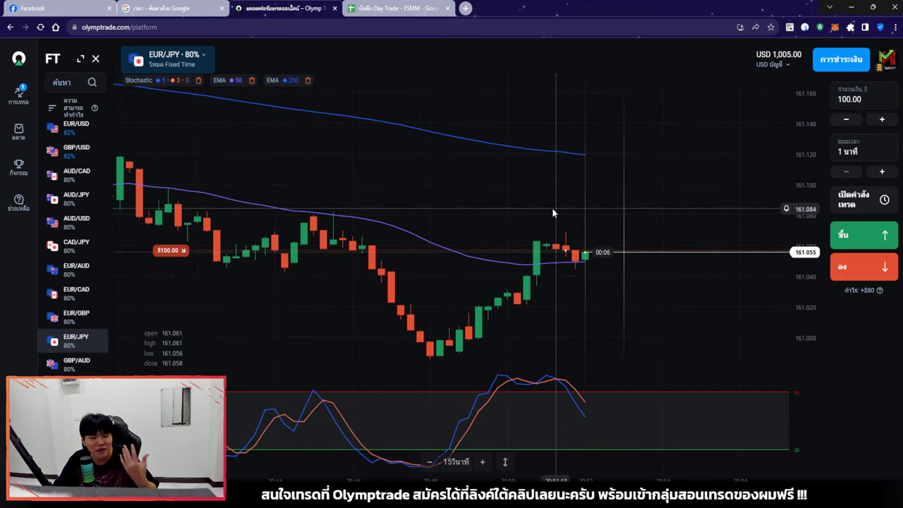
scroll(486, 256, "up", 1)
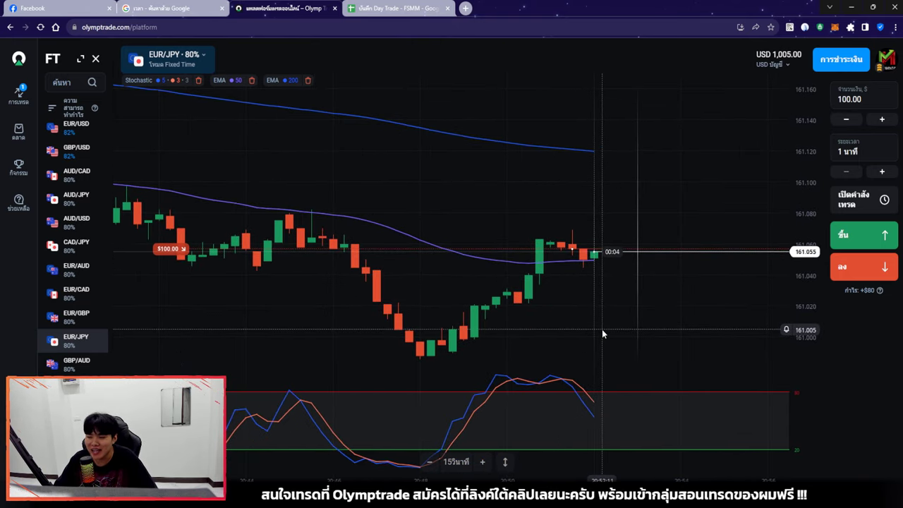
scroll(596, 296, "up", 1)
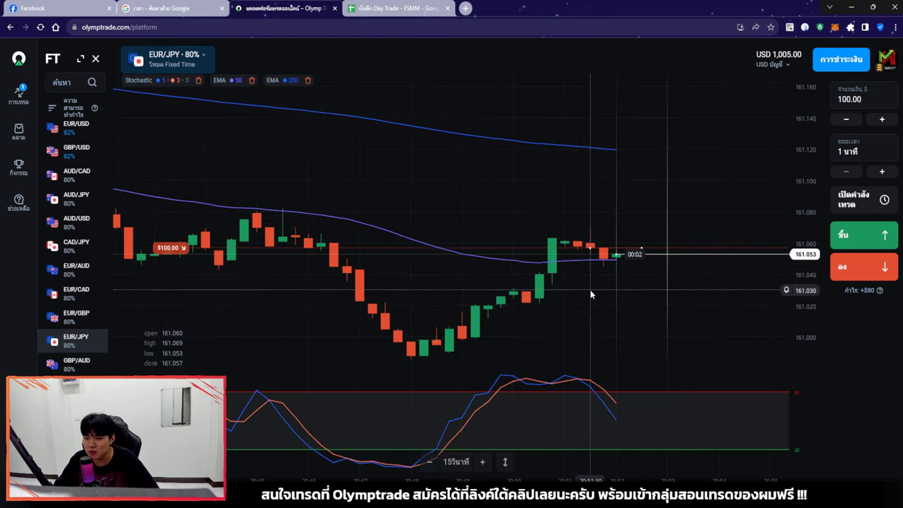
scroll(625, 289, "down", 1)
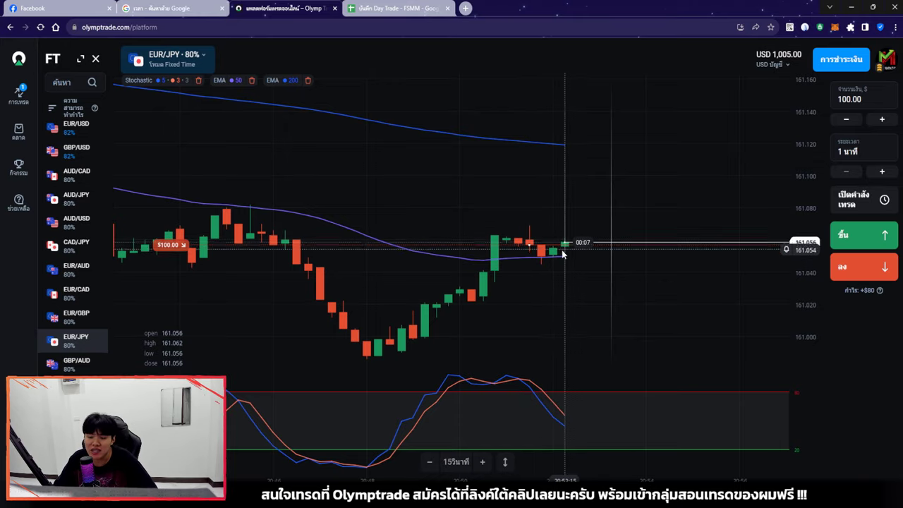
scroll(561, 247, "down", 5)
scroll(556, 284, "up", 3)
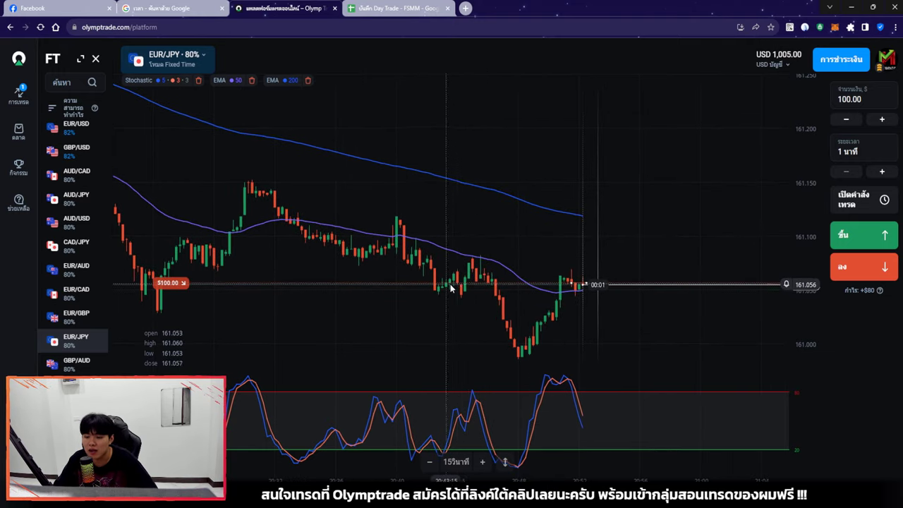
scroll(536, 279, "up", 1)
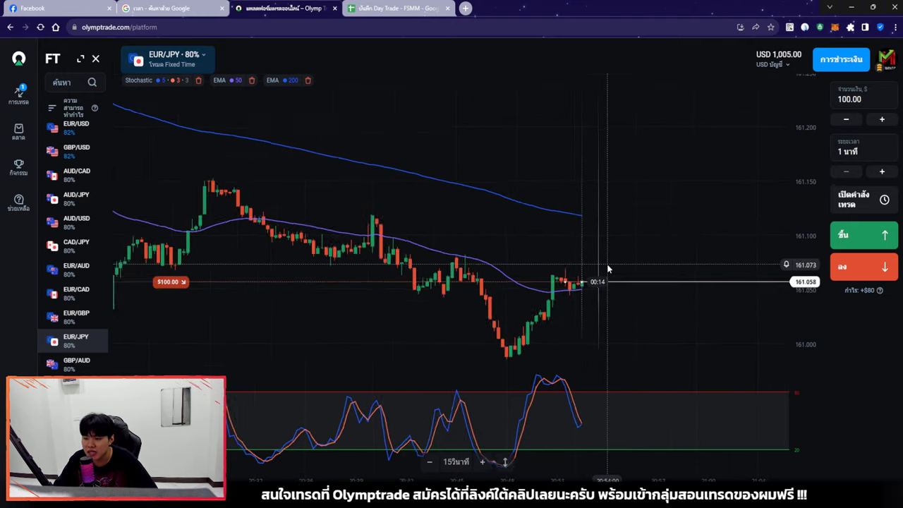
scroll(607, 268, "up", 1)
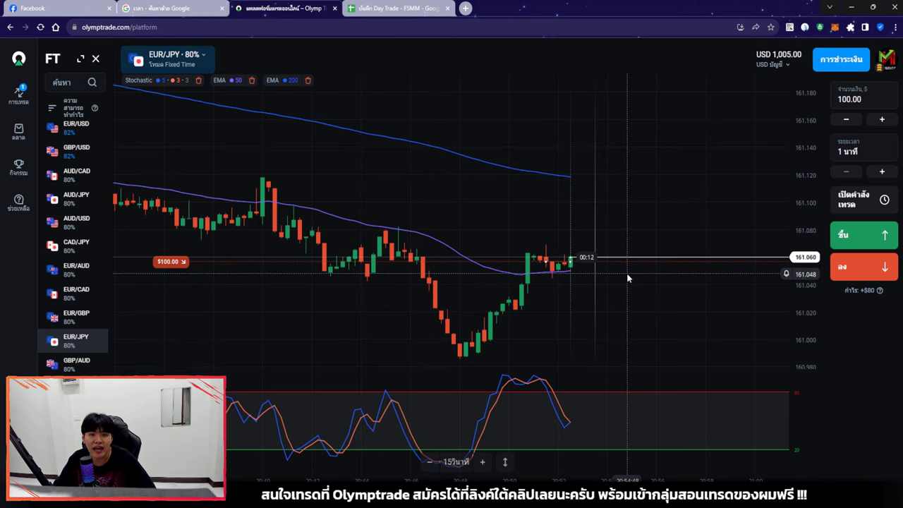
scroll(600, 264, "up", 1)
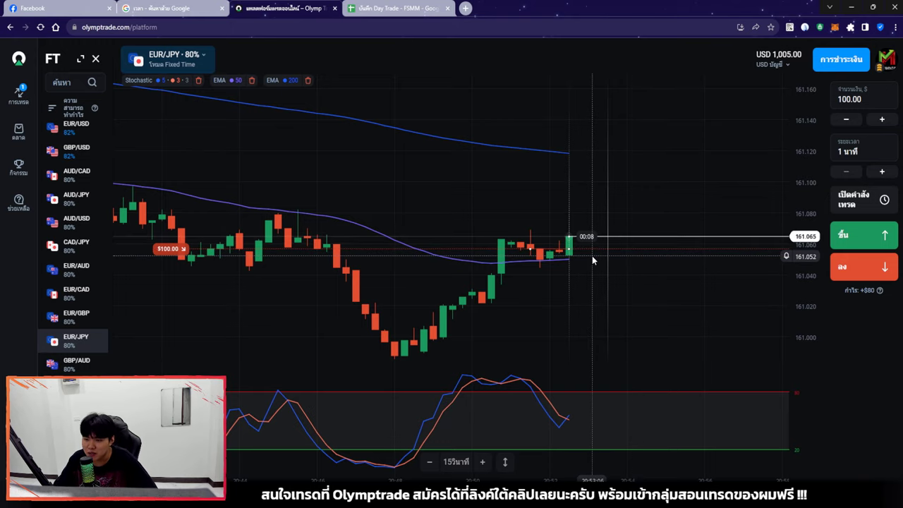
scroll(633, 261, "up", 1)
scroll(635, 275, "up", 1)
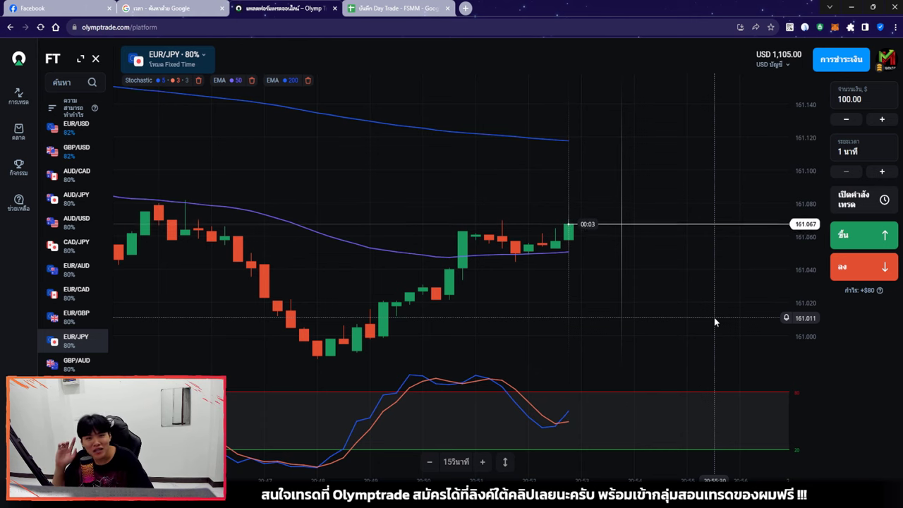
Step: Review the EUR/JPY chart after the trade's expiry and check the third trade's row in the day-trade log
scroll(658, 299, "down", 3)
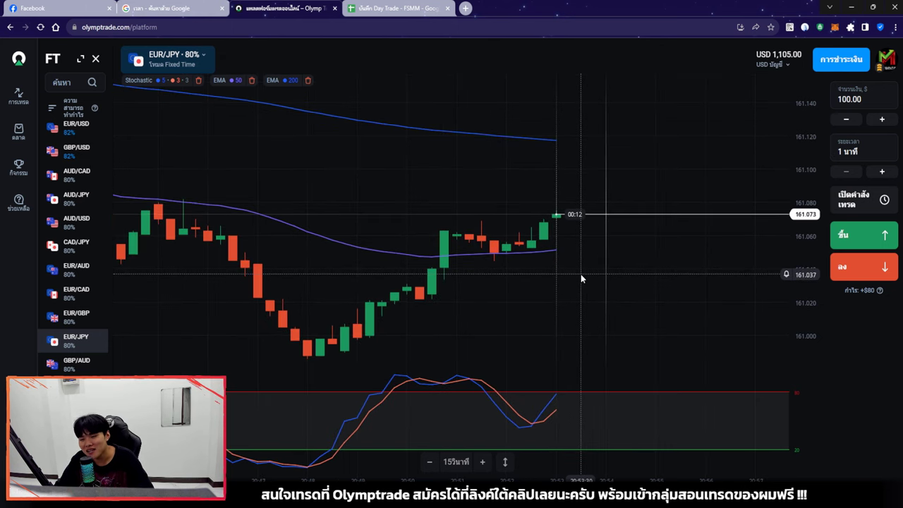
left_click_drag(580, 274, 614, 268)
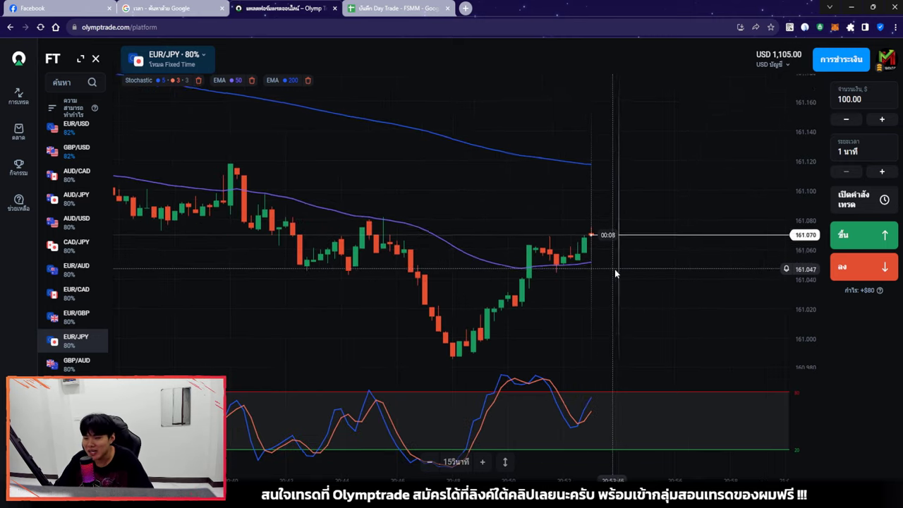
scroll(615, 271, "down", 5)
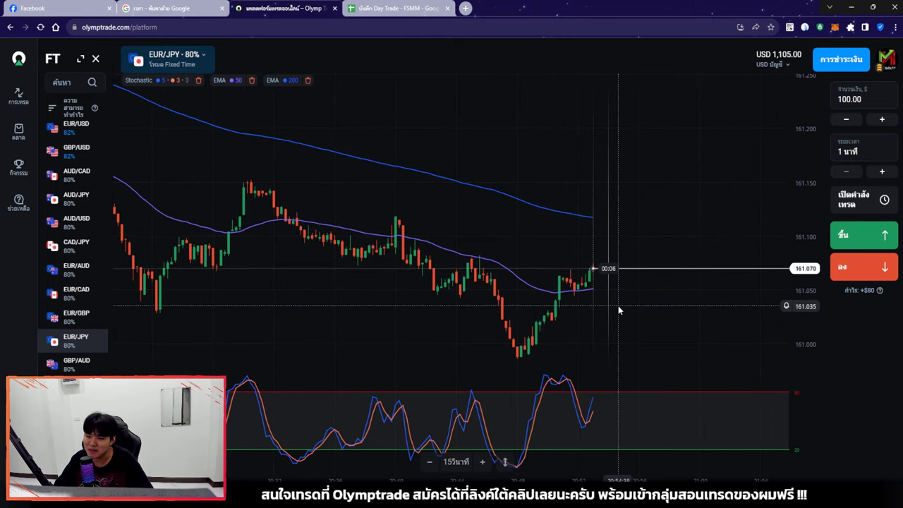
left_click(368, 5)
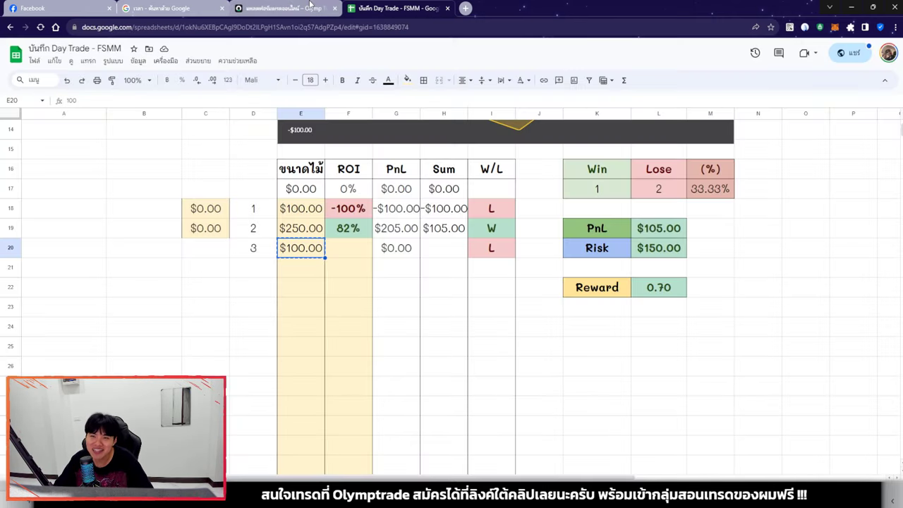
left_click(310, 6)
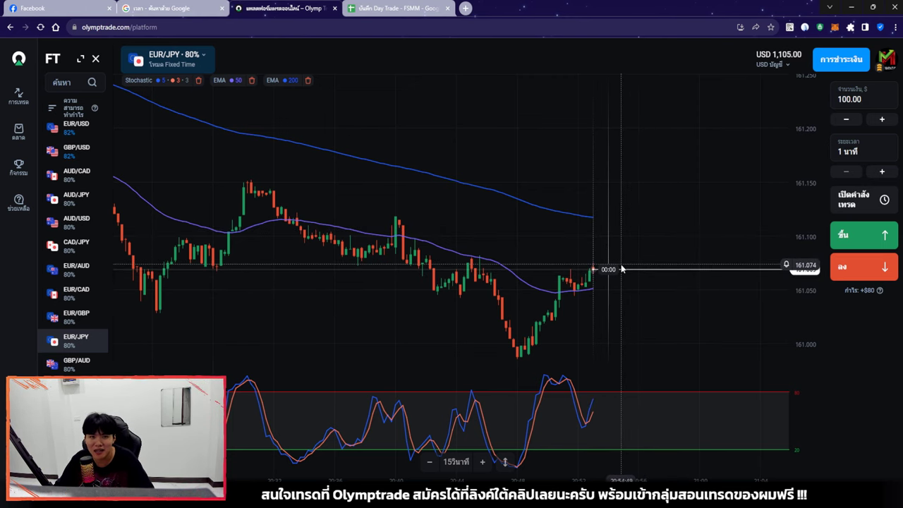
scroll(620, 266, "up", 4)
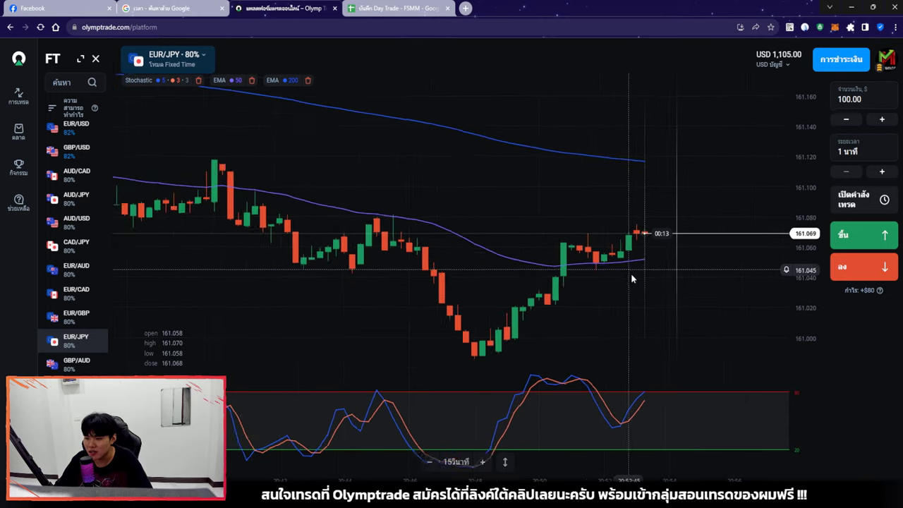
scroll(632, 279, "down", 4)
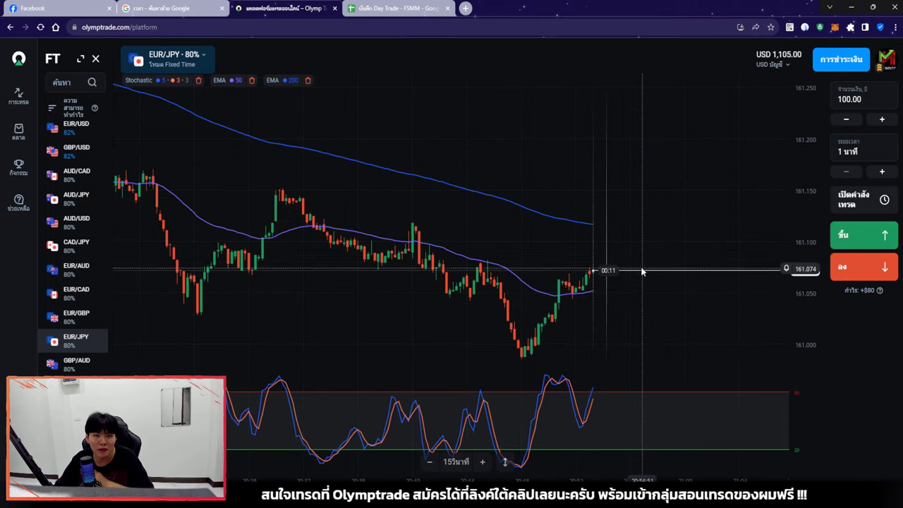
Step: Examine the trends of GBP/JPY, EUR/USD, GBP/USD, AUD/JPY, CAD/JPY, EUR/CAD, EUR/JPY and GBP/CAD for another entry
left_click(98, 384)
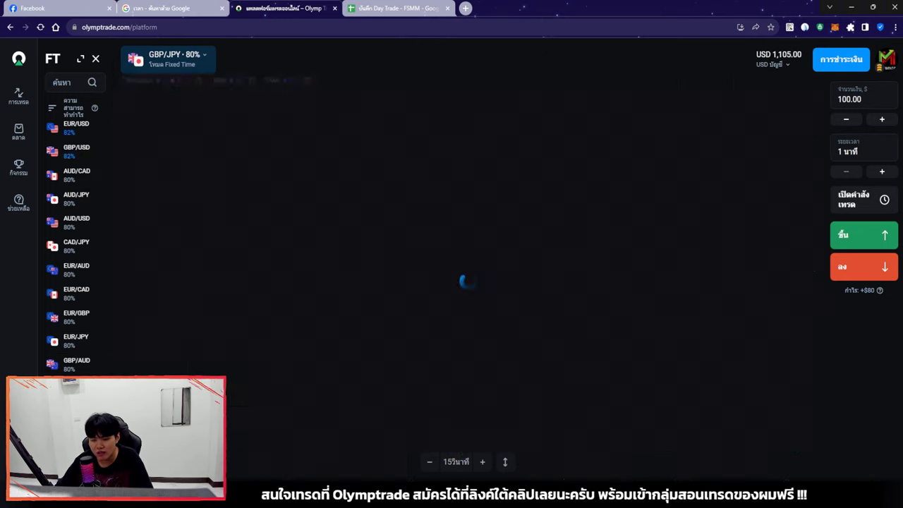
left_click(88, 133)
left_click(82, 151)
left_click(81, 198)
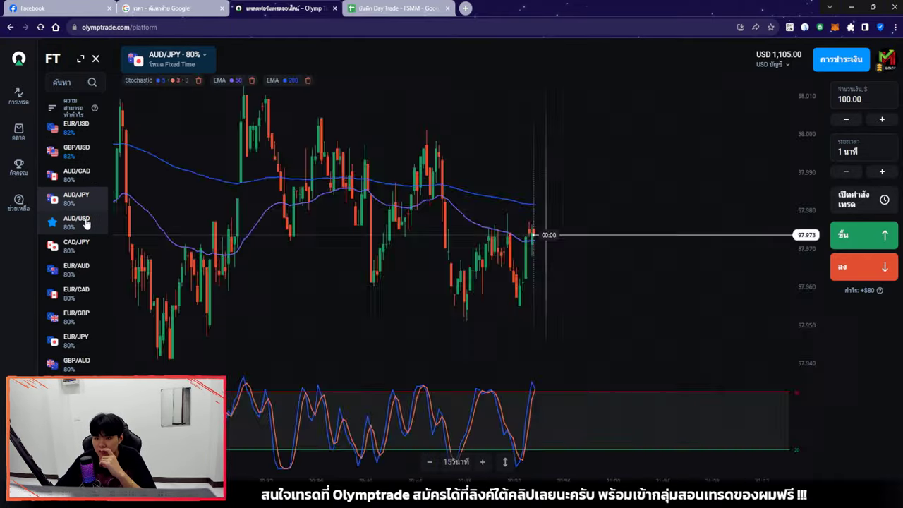
left_click(85, 245)
left_click(81, 293)
left_click(81, 341)
left_click(81, 386)
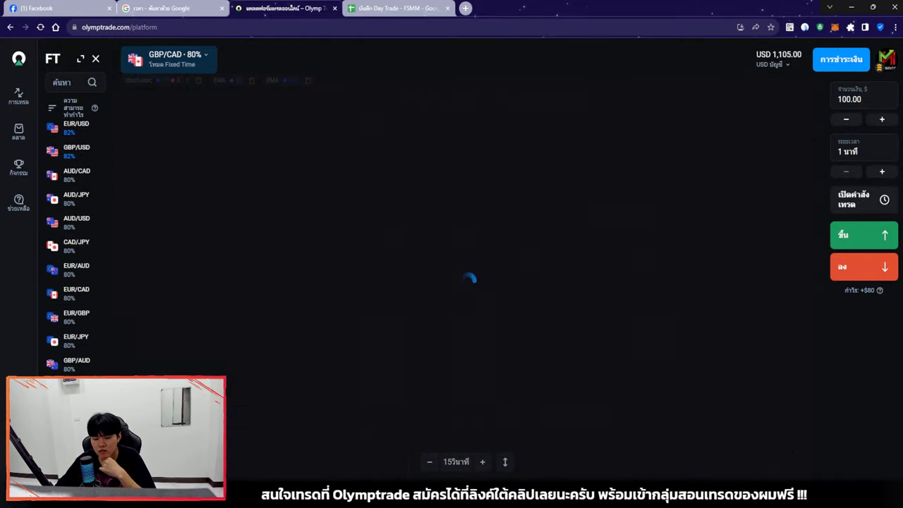
Step: Recheck the pairs from EUR/USD to EUR/AUD and open a $100 one-minute down trade on EUR/CAD
left_click(82, 128)
left_click(81, 151)
left_click(81, 198)
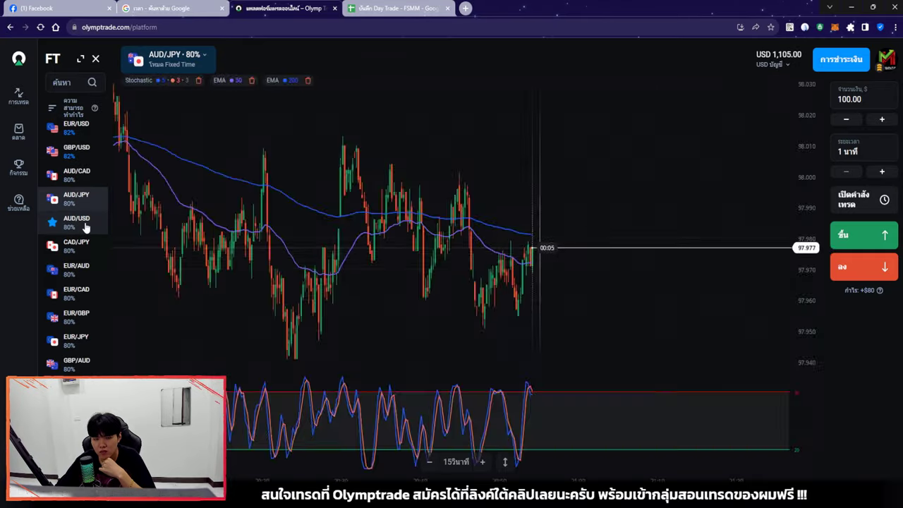
left_click(81, 246)
left_click(93, 272)
left_click(84, 295)
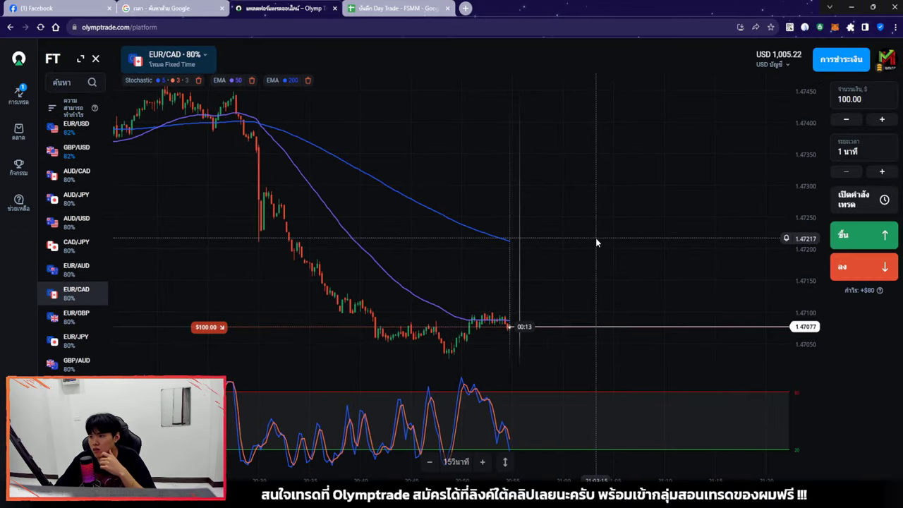
Step: Monitor the open $100 EUR/CAD down trade against its entry line and the 50 and 200 EMAs
scroll(596, 240, "up", 5)
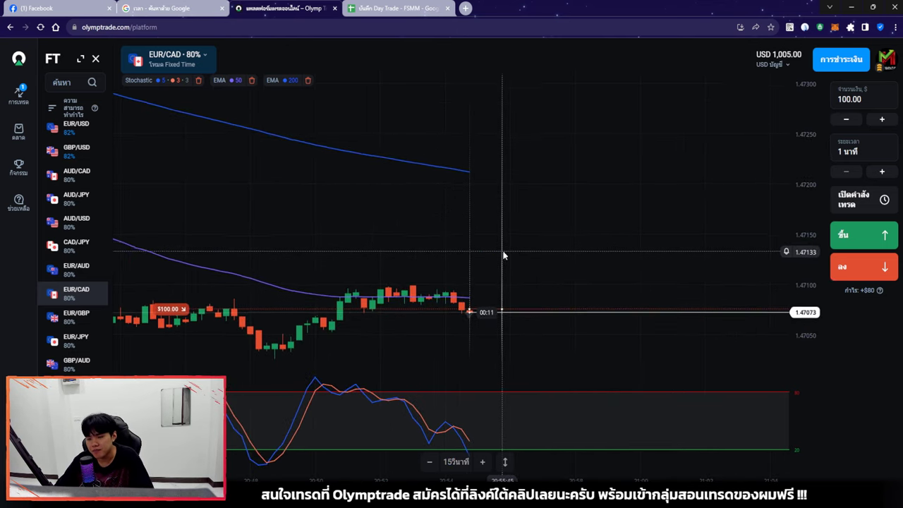
scroll(556, 250, "up", 2)
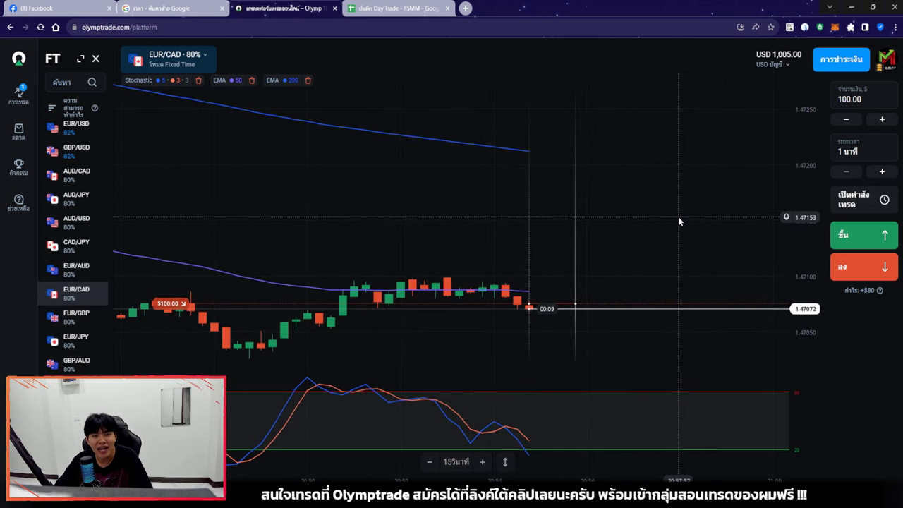
scroll(577, 306, "up", 2)
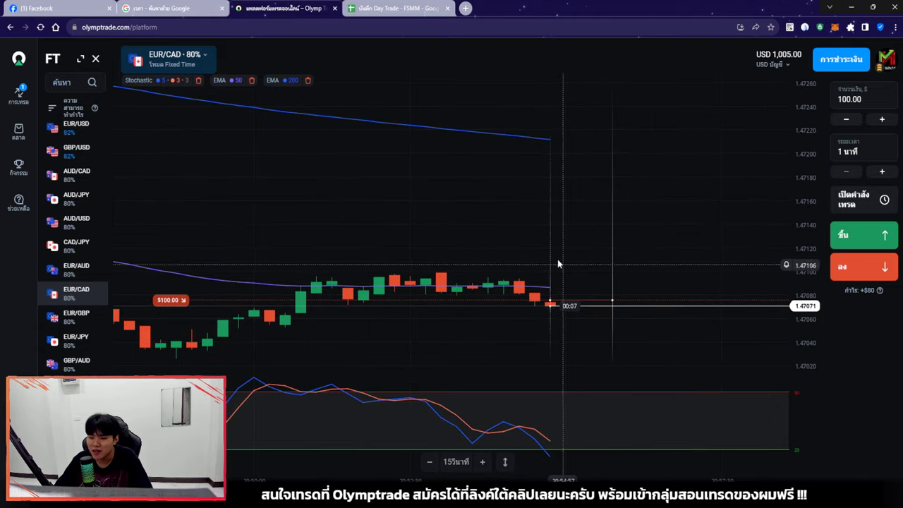
scroll(575, 299, "down", 3)
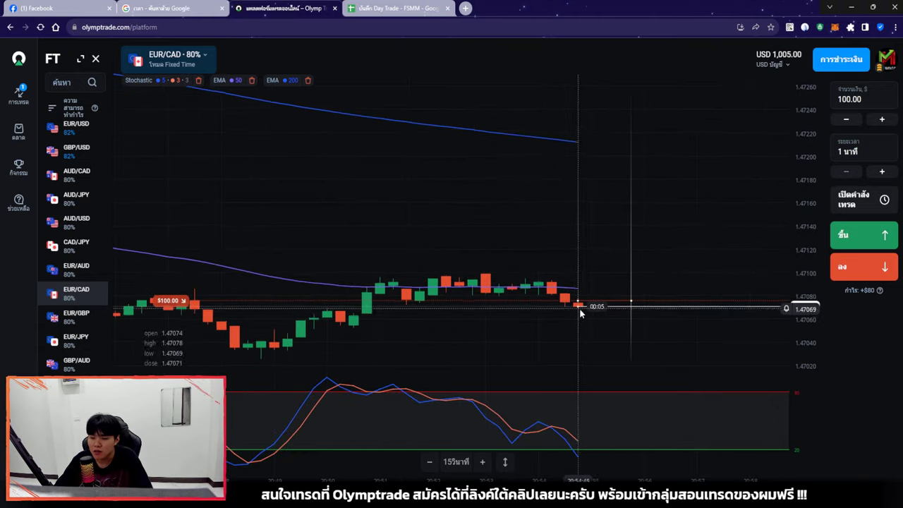
scroll(575, 302, "down", 5)
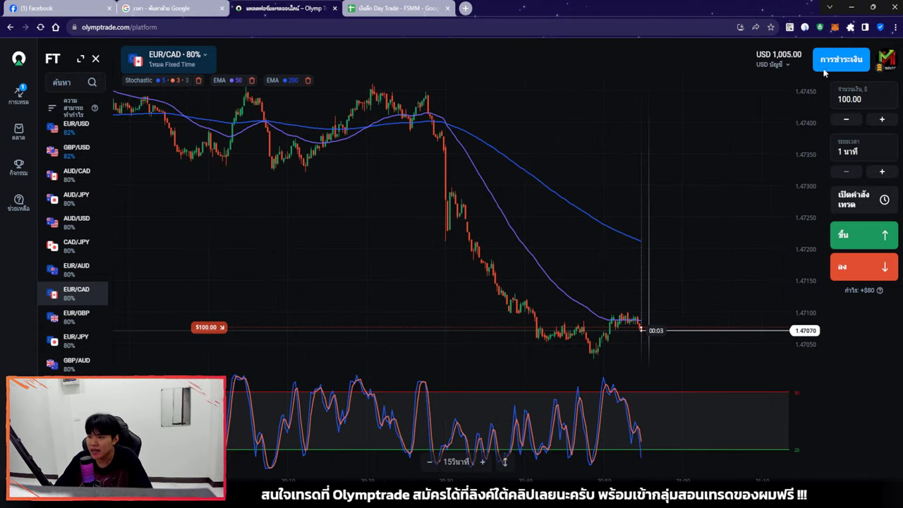
Step: Mark the EUR/CAD downtrend with two roughly parallel descending arrows, clear them and recheck the latest candles
left_click(805, 28)
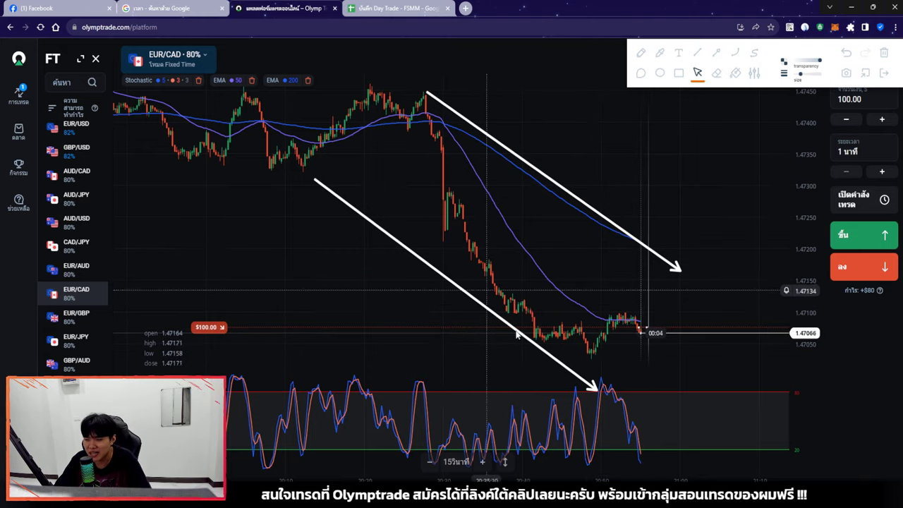
left_click(885, 62)
scroll(684, 277, "up", 3)
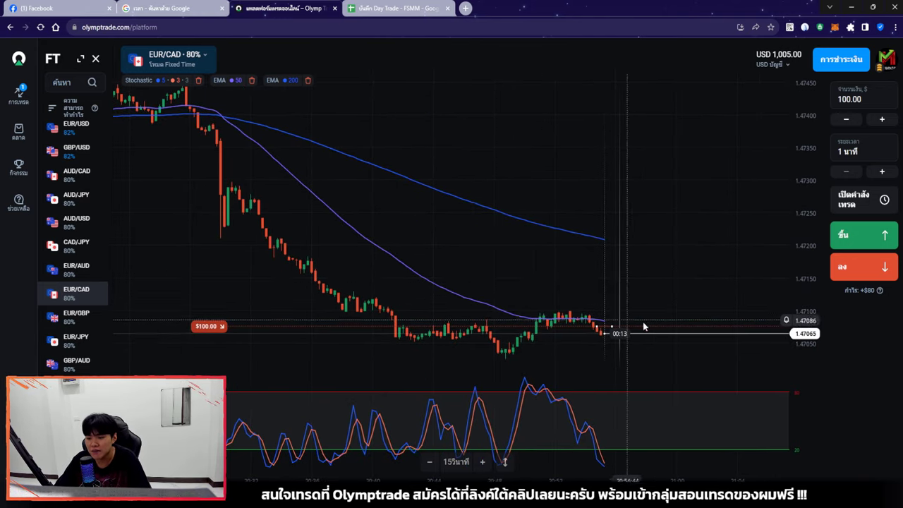
scroll(644, 326, "up", 5)
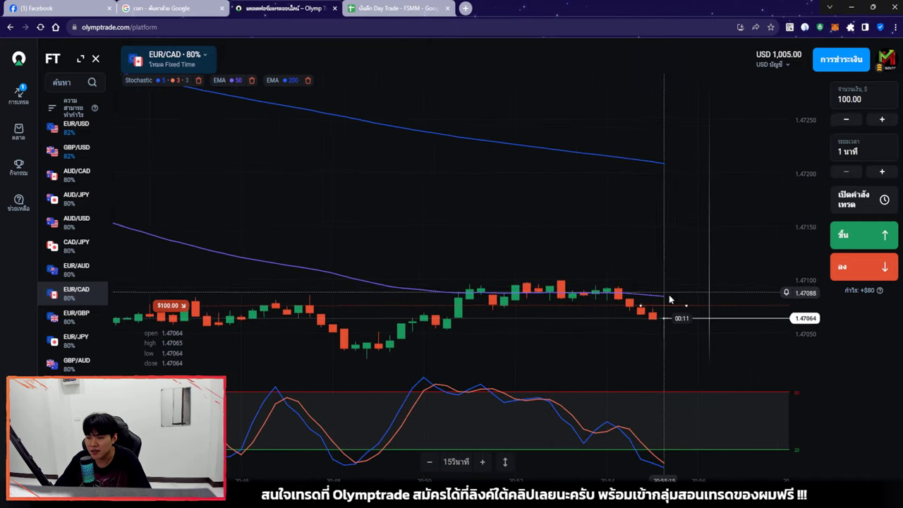
Step: Outline the EUR/CAD candles ranging around the 50 EMA with a rectangle, and clear the annotation
scroll(706, 276, "down", 8)
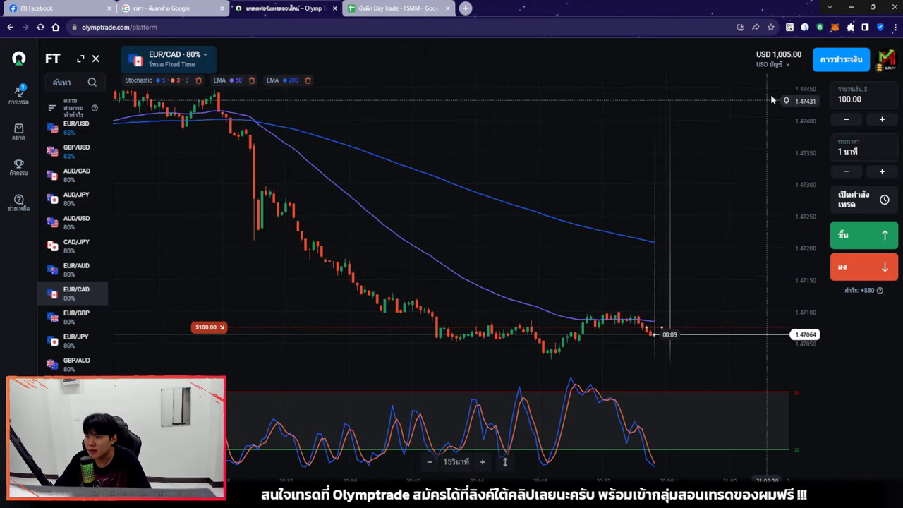
left_click(804, 27)
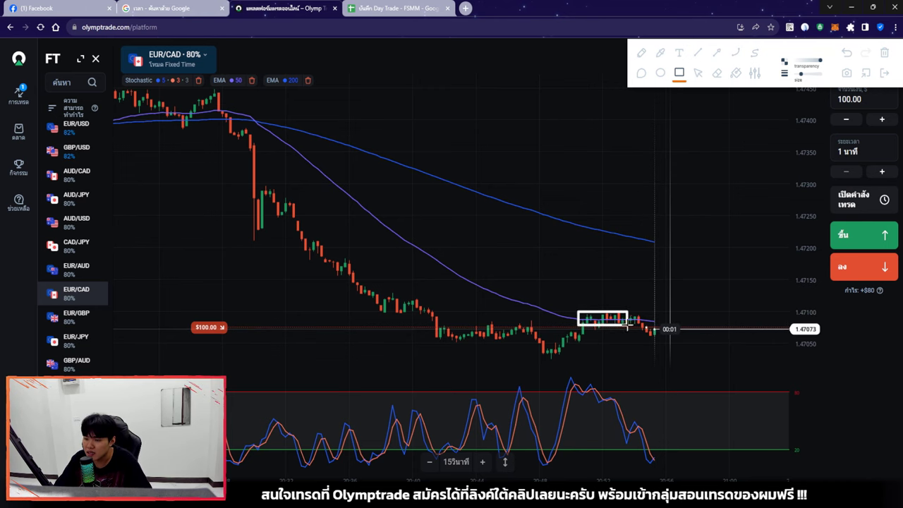
left_click(698, 72)
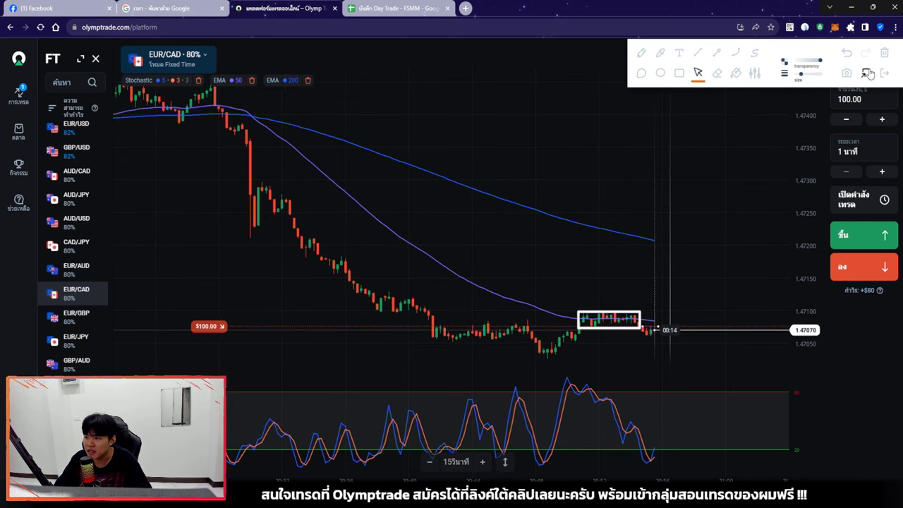
left_click(885, 71)
Step: Follow the EUR/CAD down trade through its expiry, examining the candles, EMAs and Stochastic
scroll(708, 304, "up", 3)
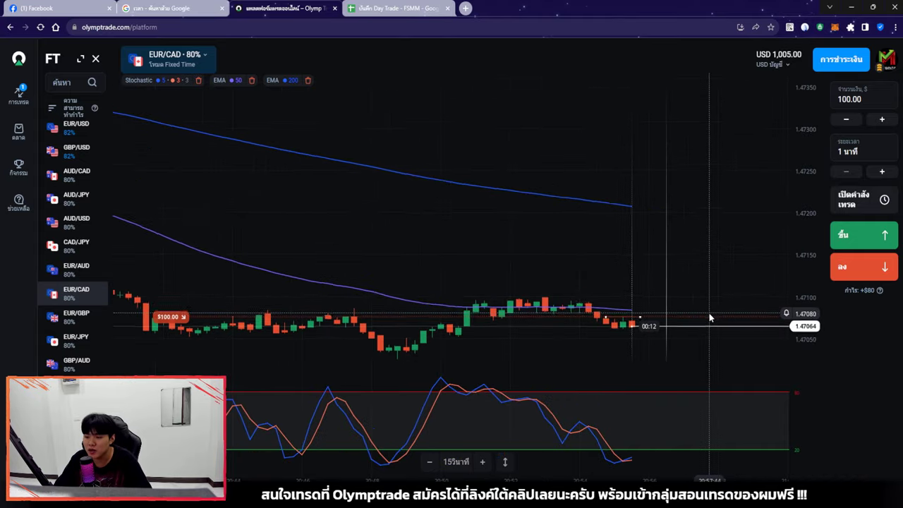
scroll(705, 285, "up", 2)
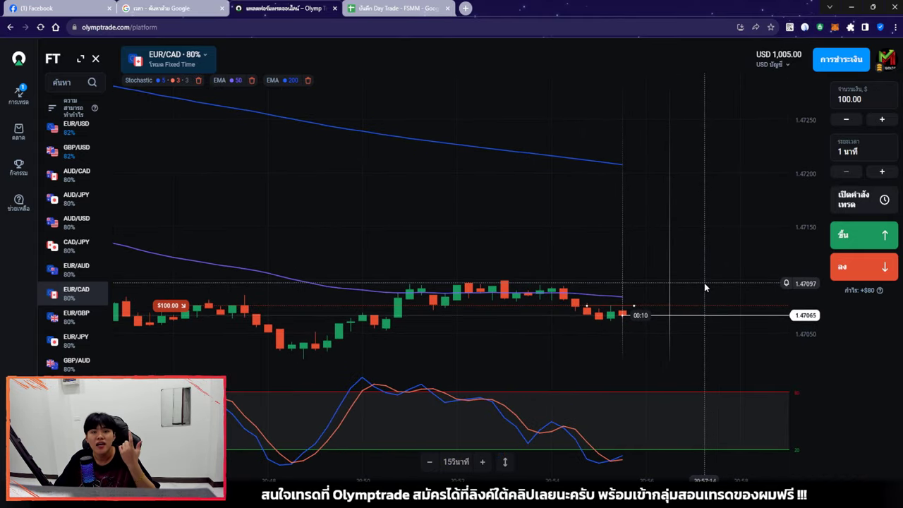
scroll(705, 285, "up", 2)
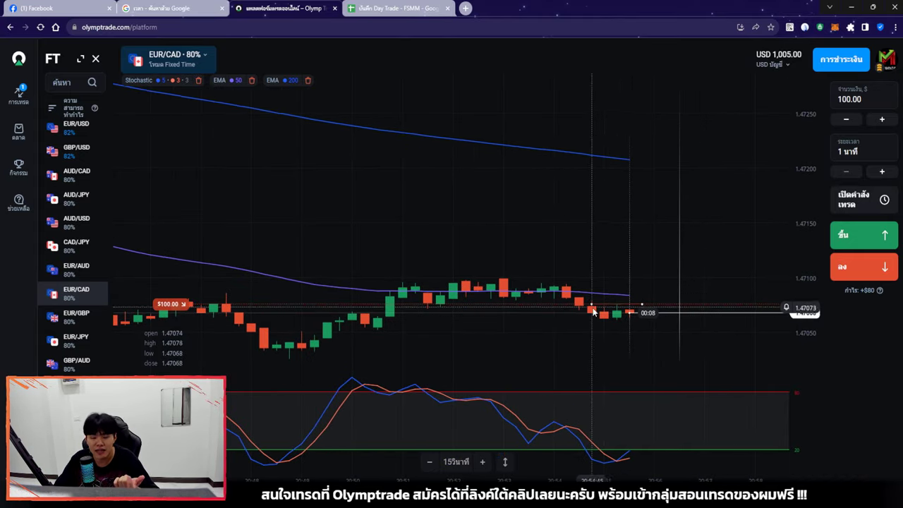
scroll(695, 275, "up", 1)
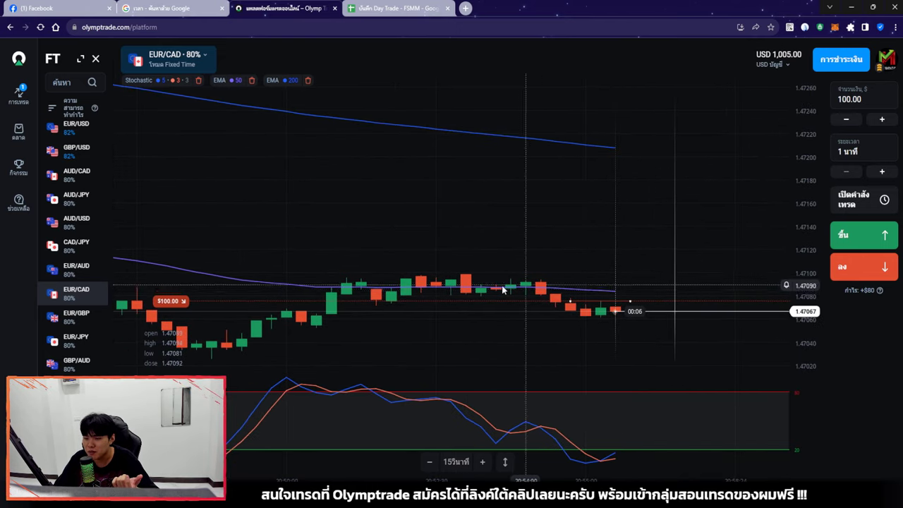
scroll(580, 307, "down", 5)
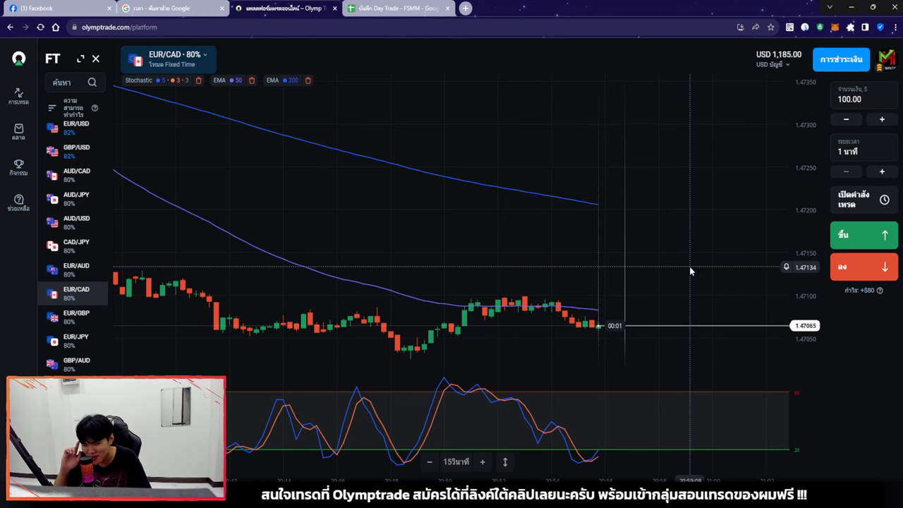
scroll(677, 282, "down", 3)
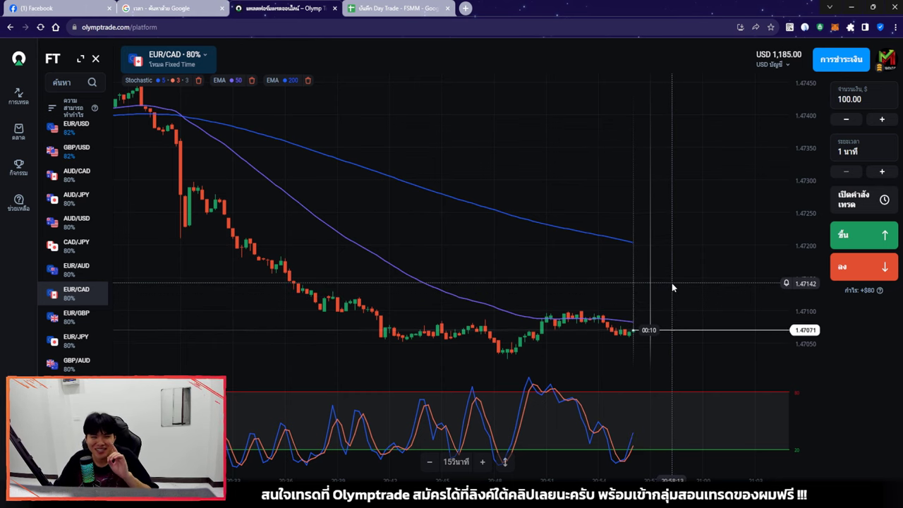
scroll(656, 299, "down", 2)
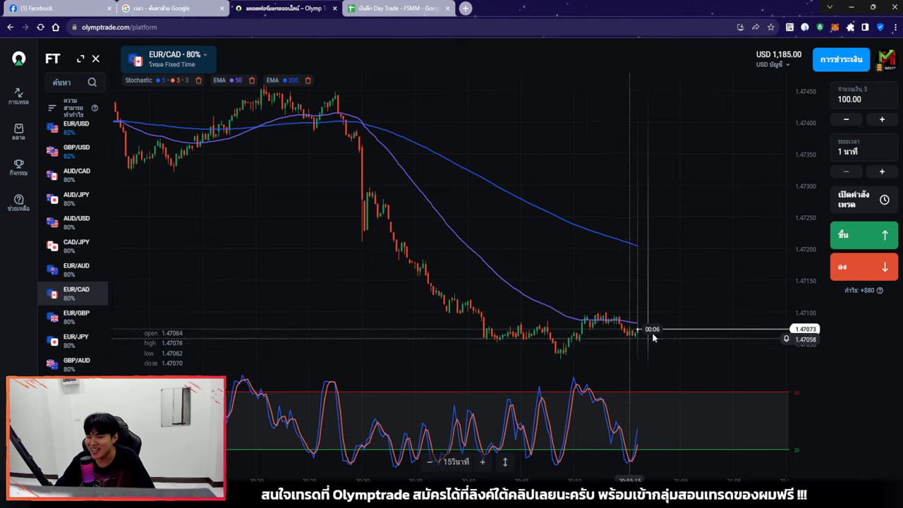
Step: Log an ROI of 80% for the third trade in the day-trade log and enter $100 as the fourth trade's size
left_click(391, 10)
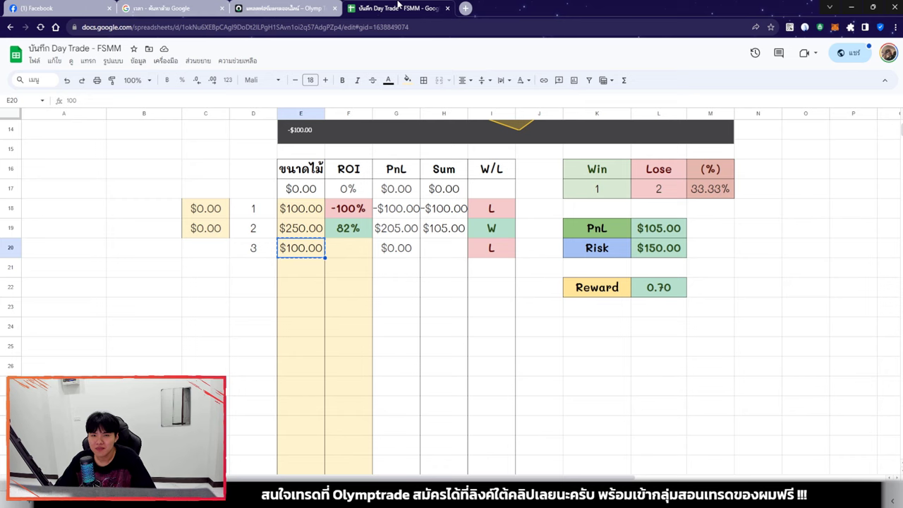
left_click(352, 252)
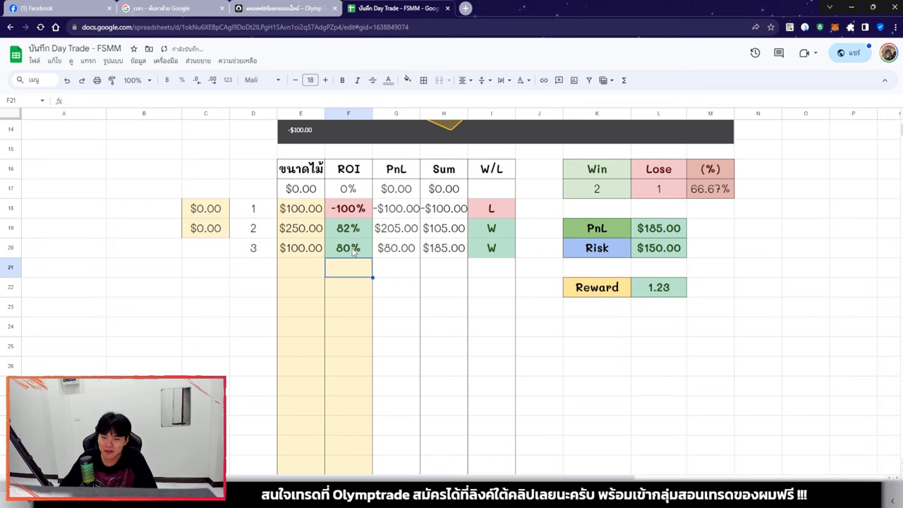
left_click(281, 7)
left_click(363, 7)
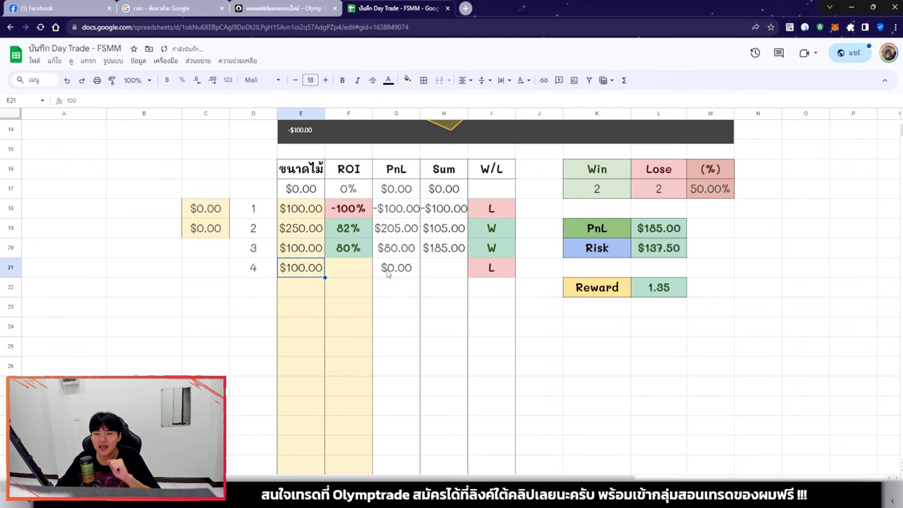
Step: Recheck the trade log and examine the EUR/CAD chart in Olymp Trade for another entry
left_click(282, 7)
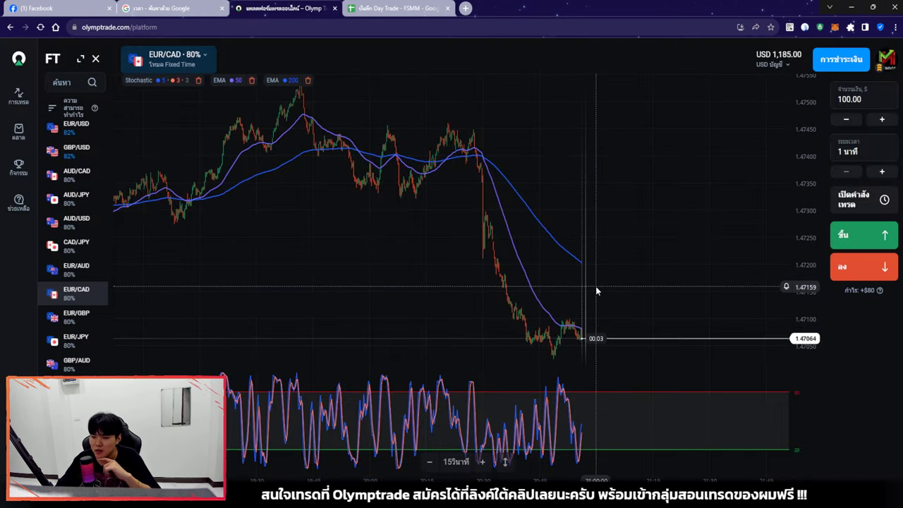
left_click(392, 8)
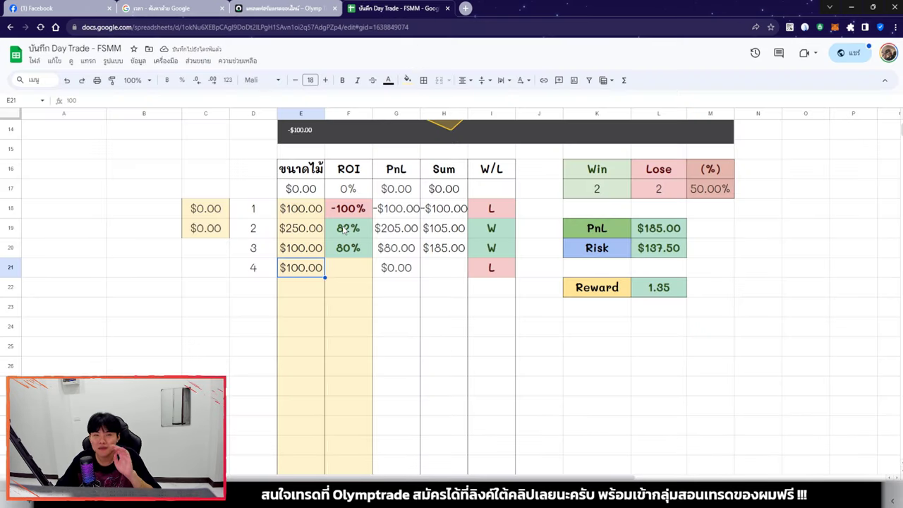
left_click(282, 7)
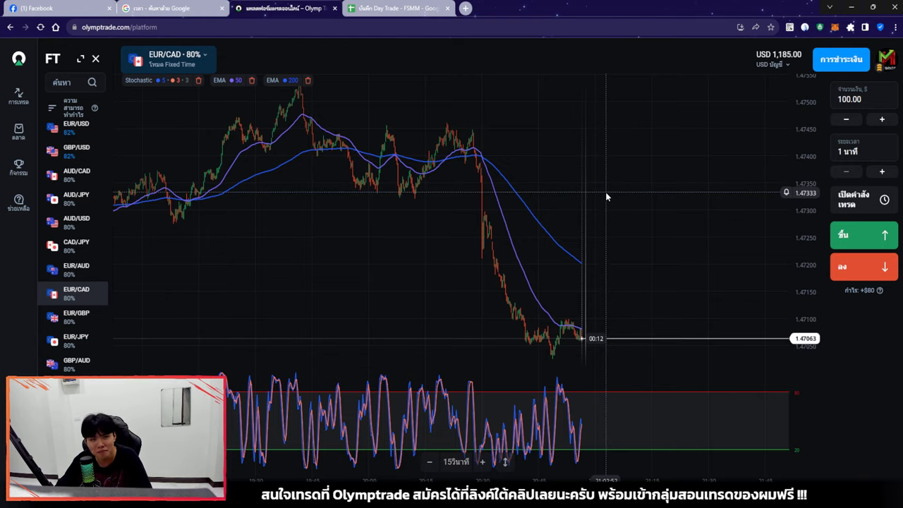
scroll(598, 203, "up", 2)
scroll(597, 203, "up", 2)
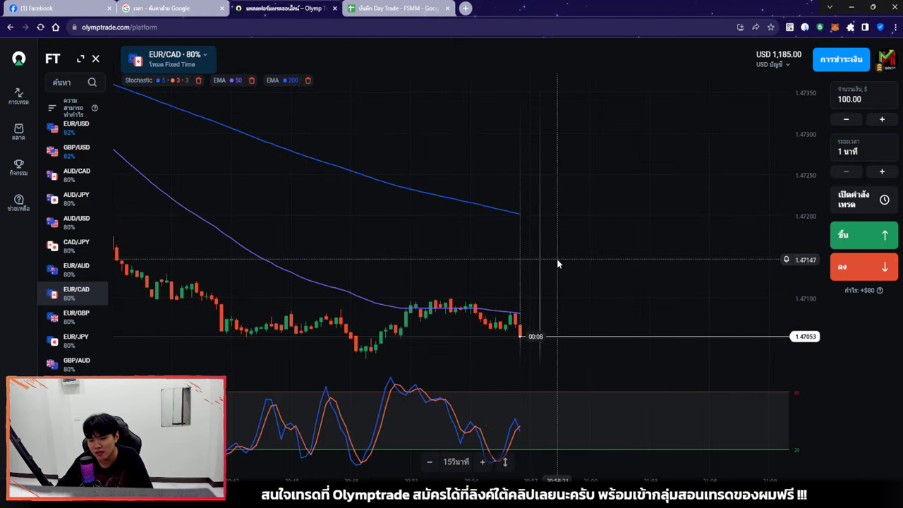
Step: Examine the GBP/USD chart and open a $100 one-minute down trade on it
left_click(80, 126)
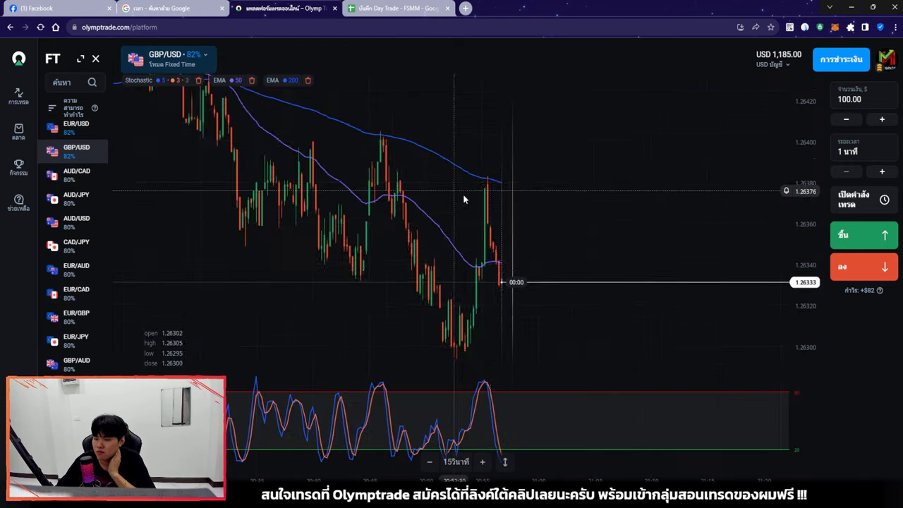
scroll(563, 226, "down", 1)
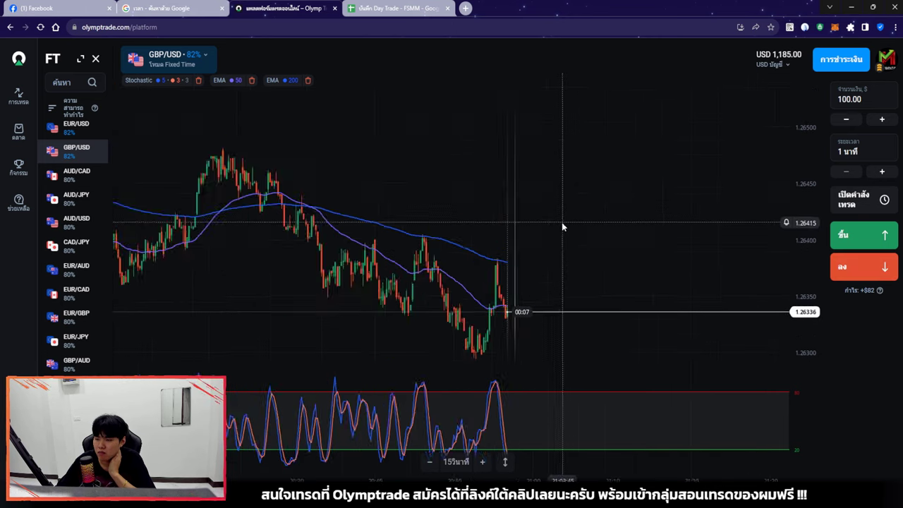
left_click(846, 271)
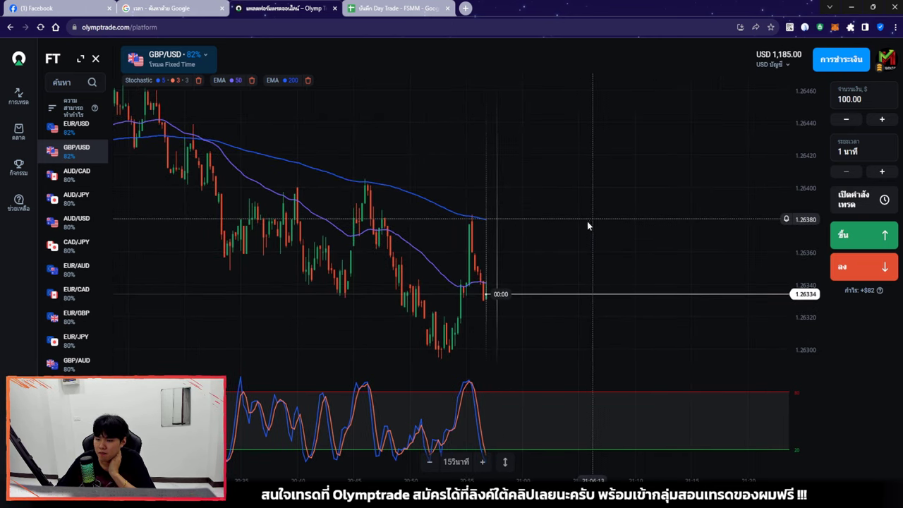
Step: Monitor the open GBP/USD down trade against its entry line, the EMAs and the wider price trend
scroll(522, 206, "down", 2)
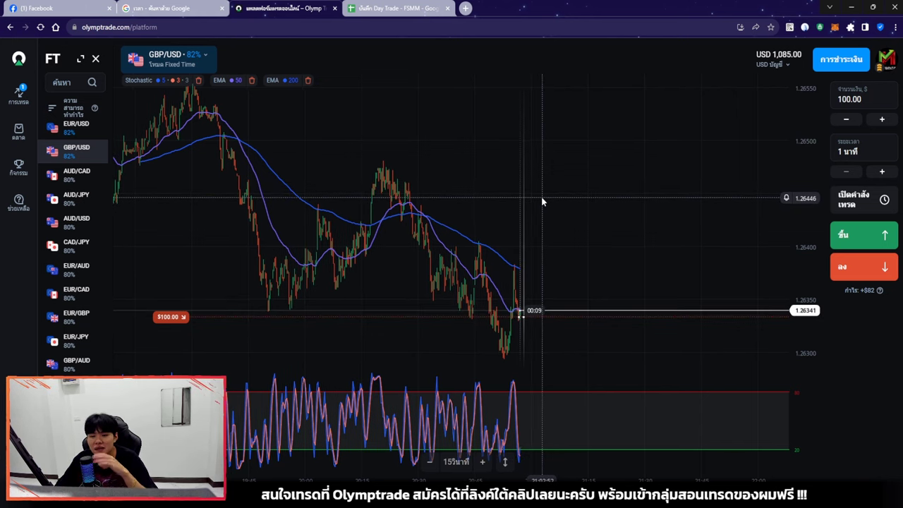
scroll(539, 256, "up", 3)
scroll(539, 256, "up", 4)
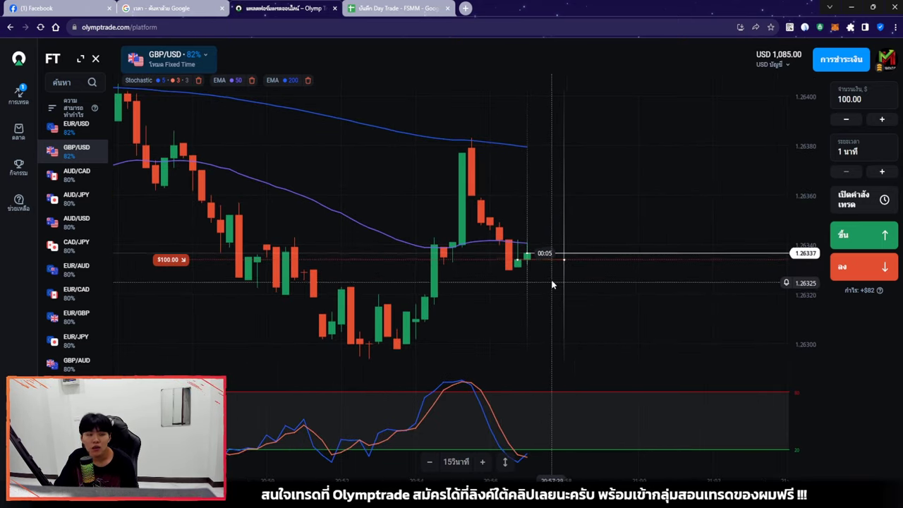
scroll(592, 268, "down", 2)
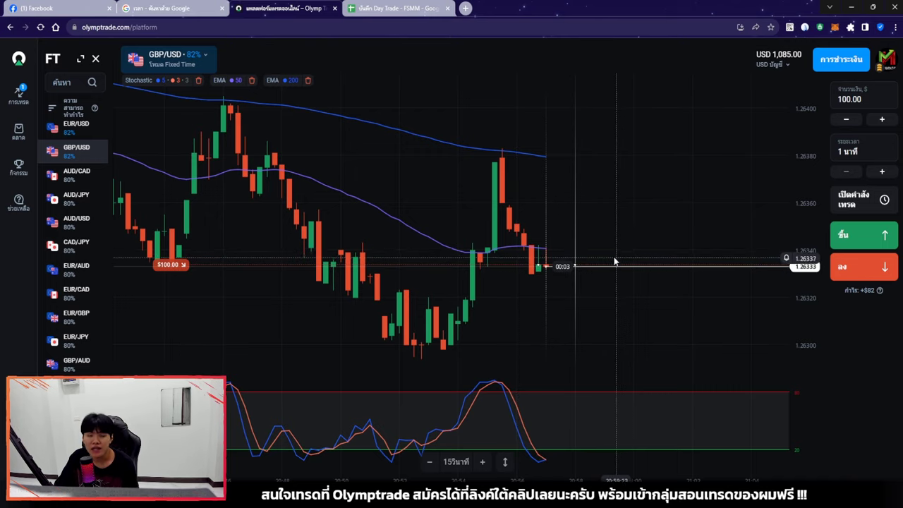
scroll(606, 252, "down", 5)
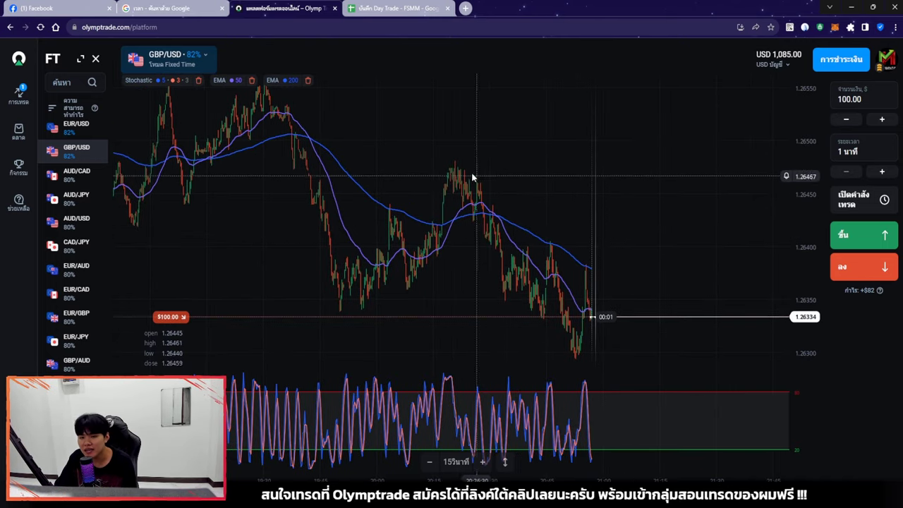
Step: Mark the GBP/USD downtrend with two descending arrows, one above the highs and one below the lows
mouse_move(715, 72)
left_click(717, 52)
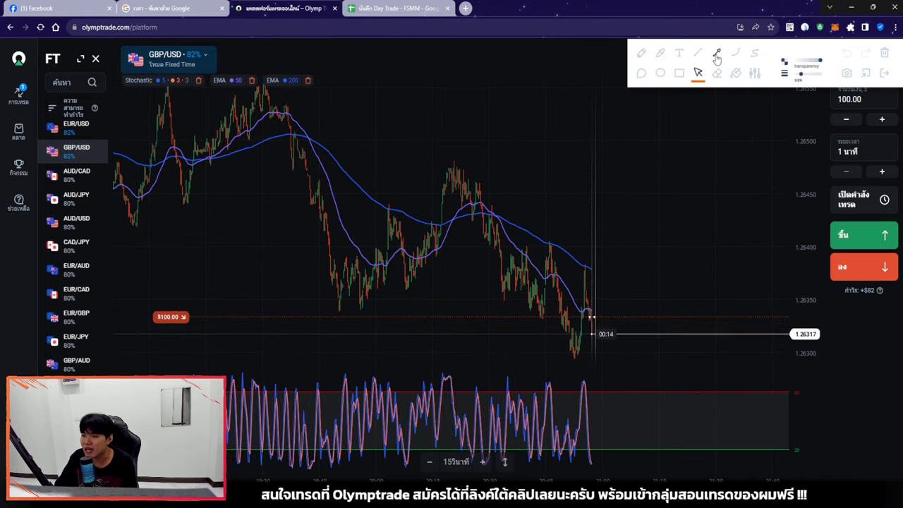
left_click_drag(277, 96, 617, 247)
mouse_move(173, 247)
left_mouse_down()
mouse_move(554, 393)
mouse_move(585, 381)
left_mouse_up()
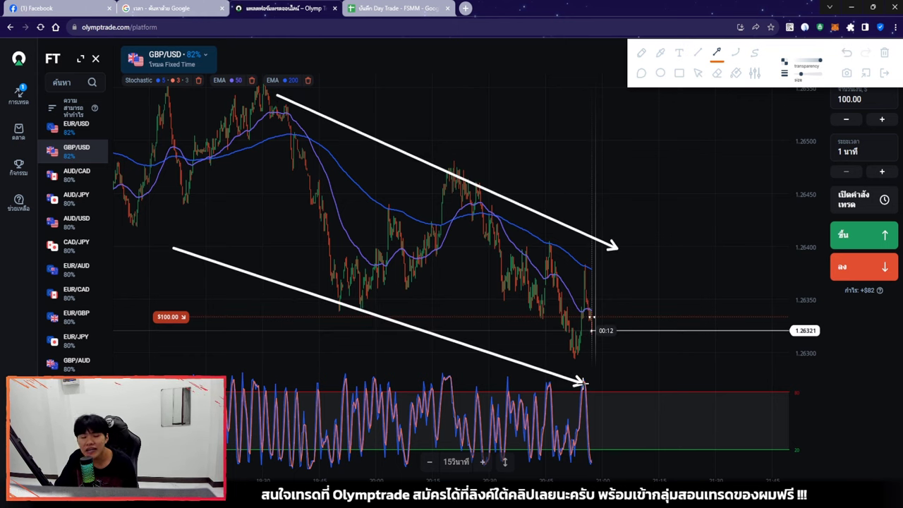
left_click(698, 74)
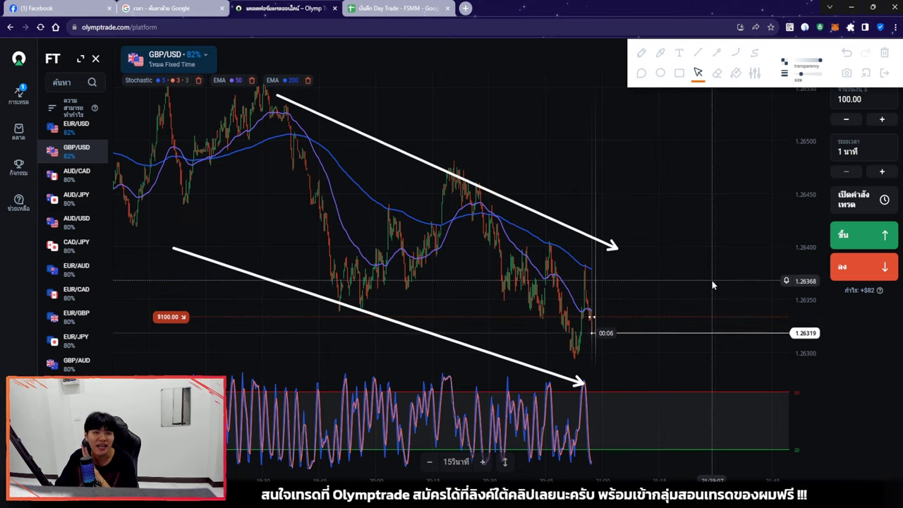
Step: Clear the two trend arrows and trace the latest GBP/USD rally with four short ascending arrows along its candles
key("Delete")
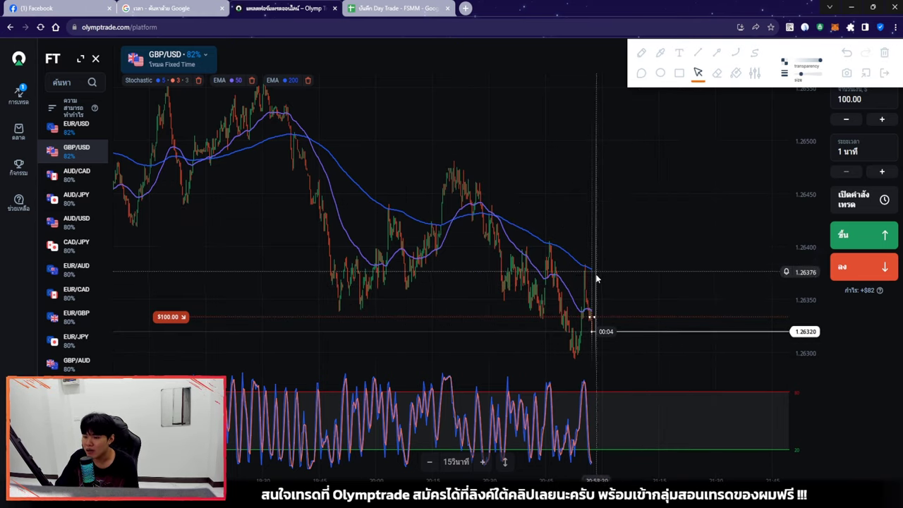
scroll(596, 278, "up", 5)
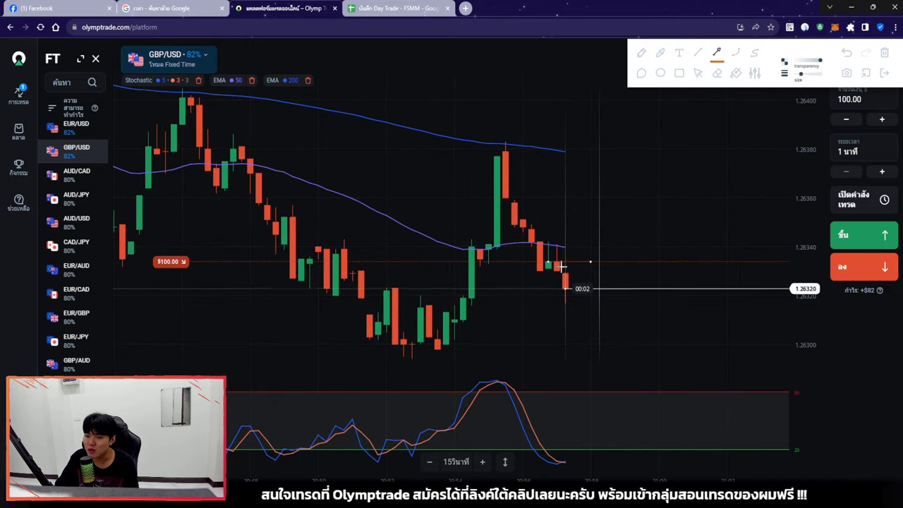
left_click_drag(409, 344, 429, 332)
left_click_drag(453, 305, 464, 279)
left_click_drag(469, 262, 482, 236)
left_click_drag(485, 226, 505, 153)
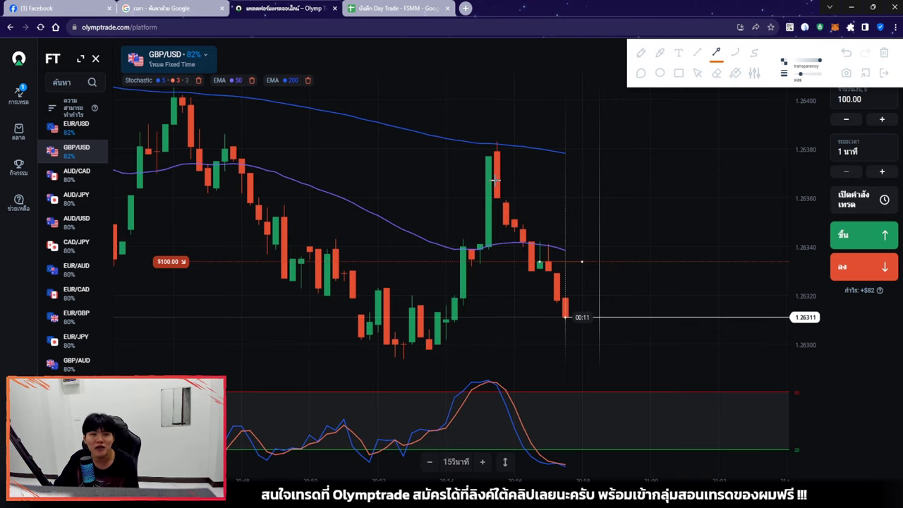
Step: Trace the GBP/USD drop from the 200 EMA with short descending arrows along the red candles, and clear the drawings
left_click_drag(497, 152, 506, 184)
left_click_drag(510, 198, 529, 234)
left_click_drag(540, 250, 555, 281)
left_click_drag(559, 296, 568, 319)
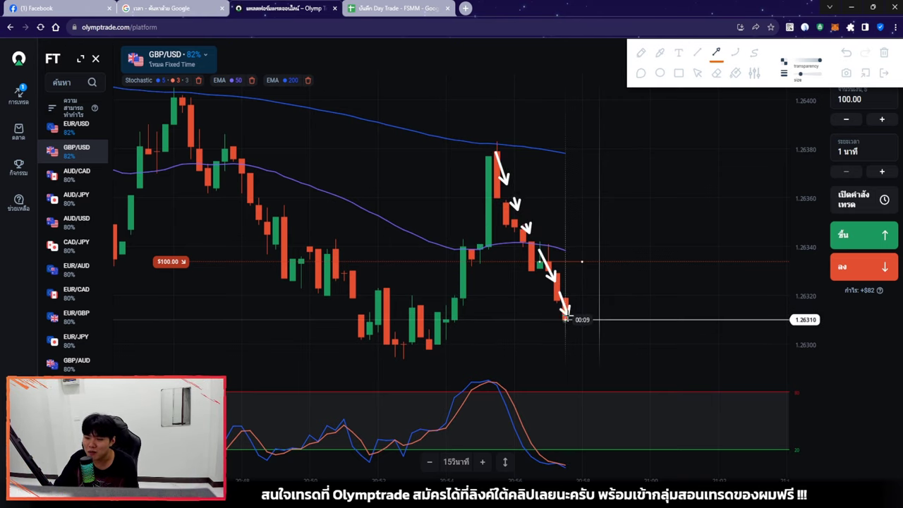
key("Escape")
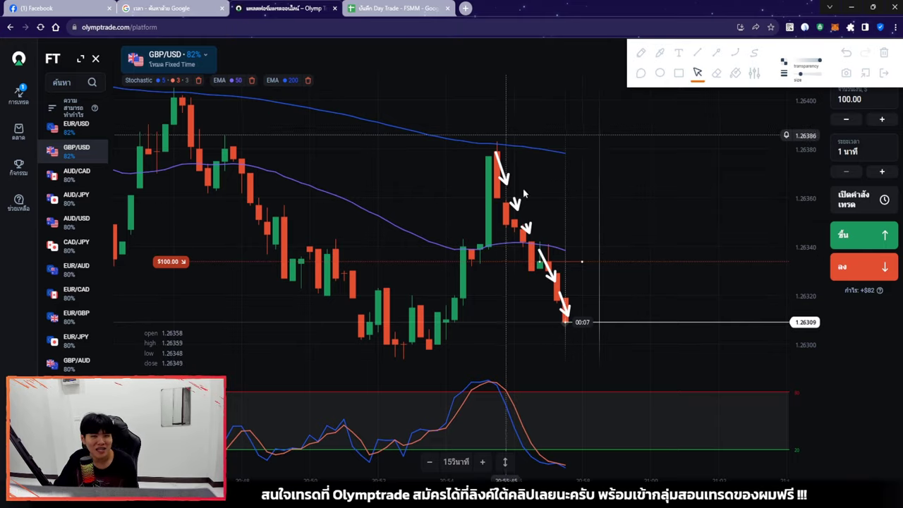
left_click(884, 52)
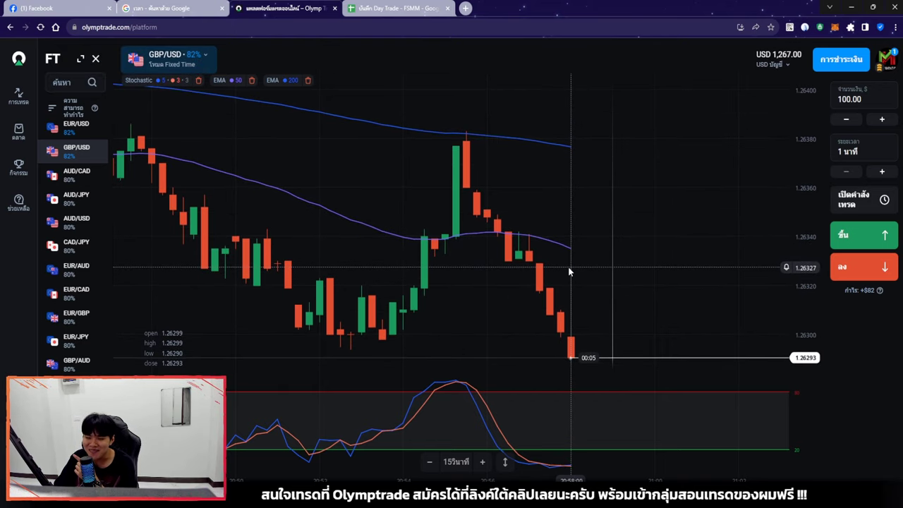
Step: Examine the GBP/USD downtrend at wide and close range after the trade's expiry, and check trade 4's row in the log
scroll(571, 280, "down", 3)
scroll(577, 279, "down", 5)
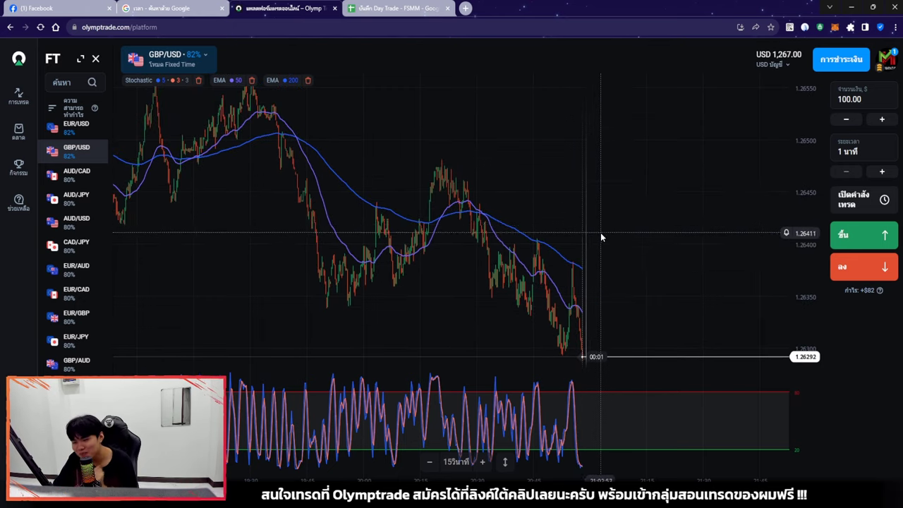
scroll(597, 236, "up", 8)
scroll(585, 248, "up", 3)
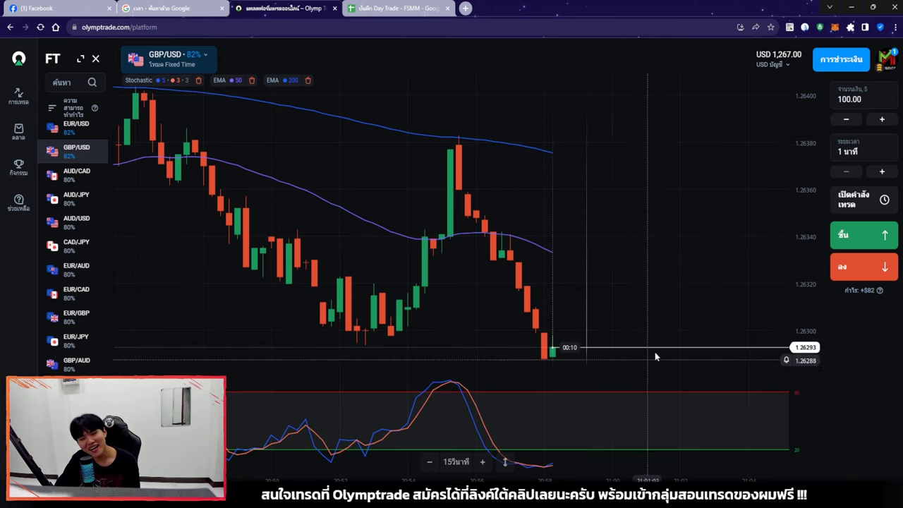
scroll(572, 252, "down", 5)
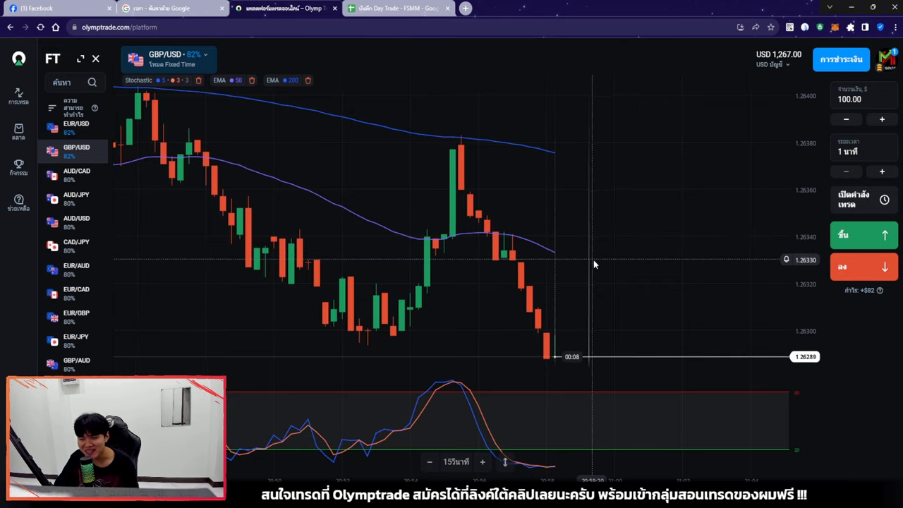
left_click(365, 8)
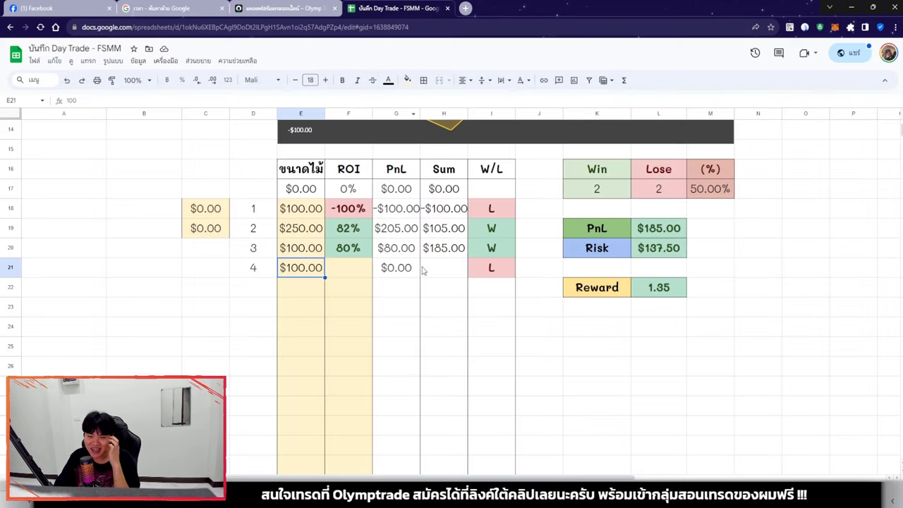
left_click(280, 8)
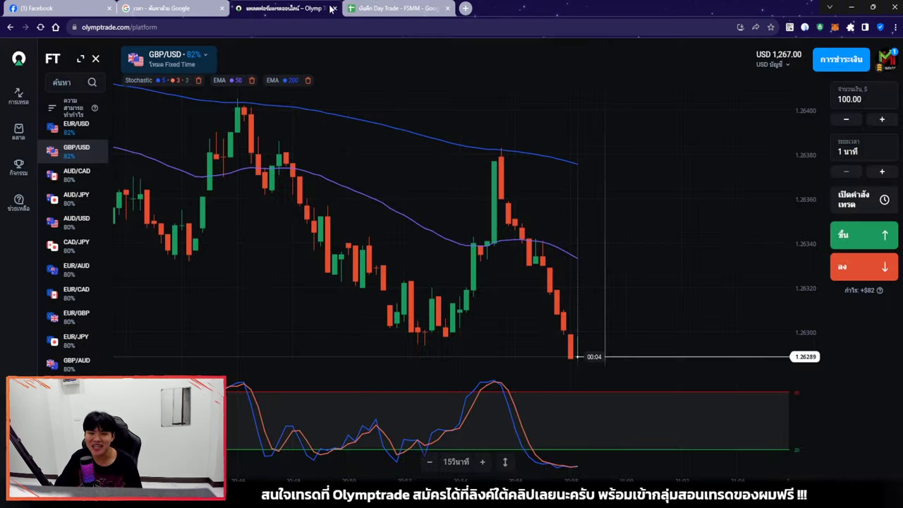
Step: Copy trade 2's 82% ROI into trade 4's ROI cell in the Google Sheets trade log
left_click(395, 8)
left_click(369, 233)
key("ctrl+c")
left_click(361, 265)
key("ctrl+v")
left_click(302, 267)
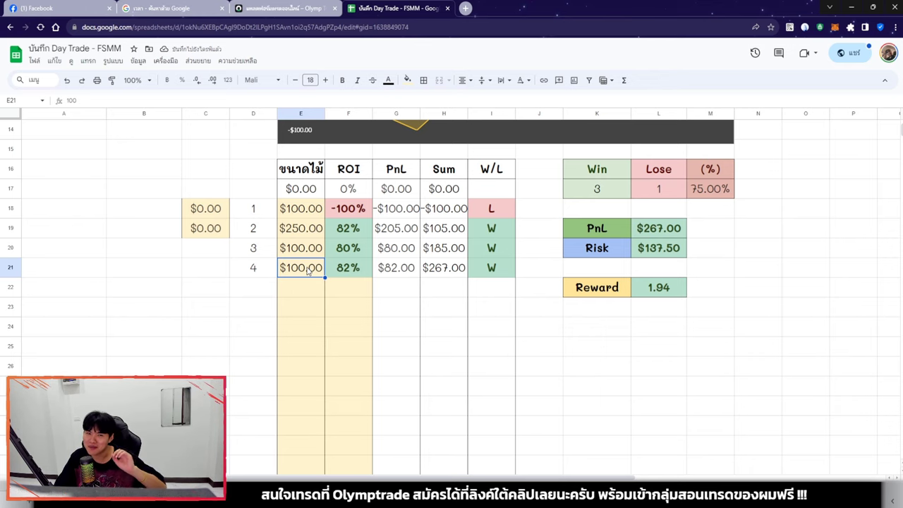
left_click(319, 287)
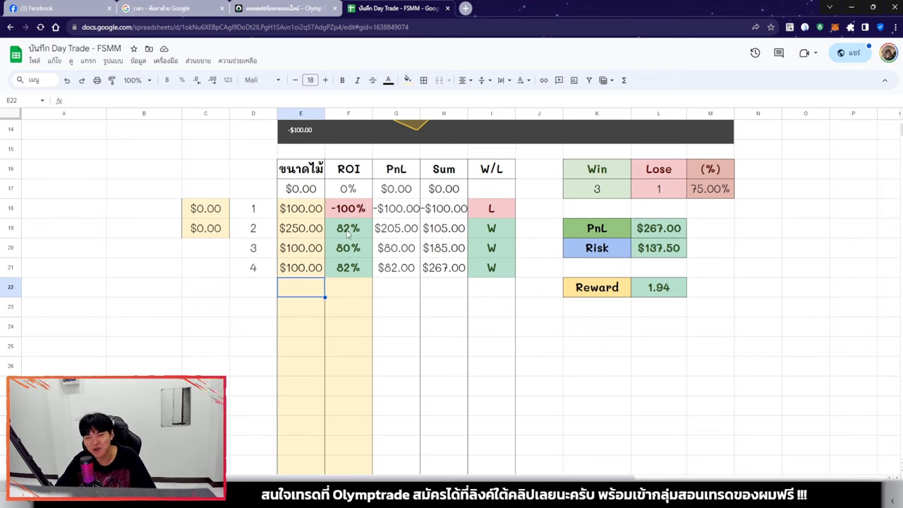
left_click(345, 290)
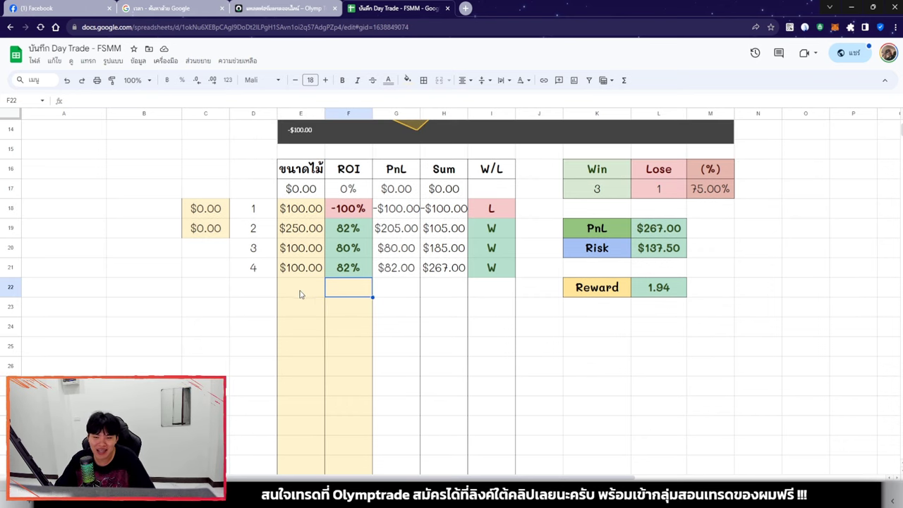
Step: Check the wider GBP/USD trend in Olymp Trade against the updated trade log in Google Sheets
key("ctrl+shift+Tab")
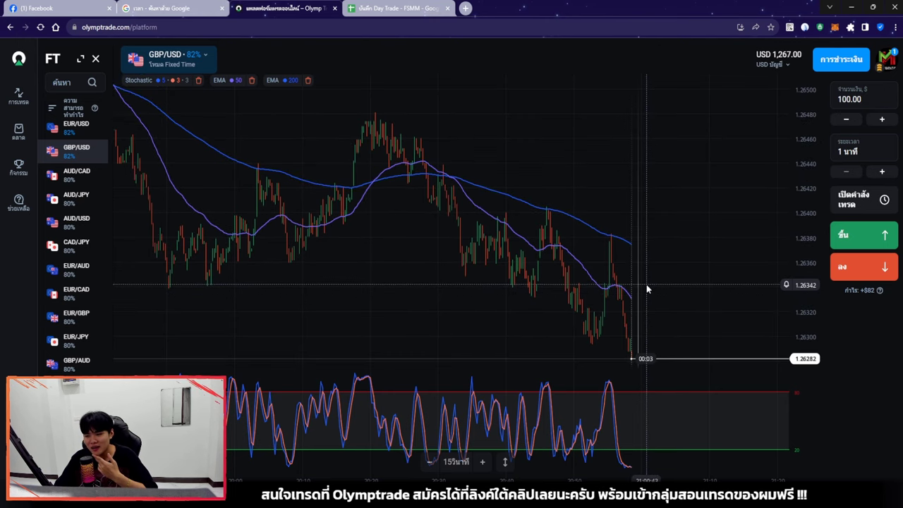
scroll(646, 288, "down", 2)
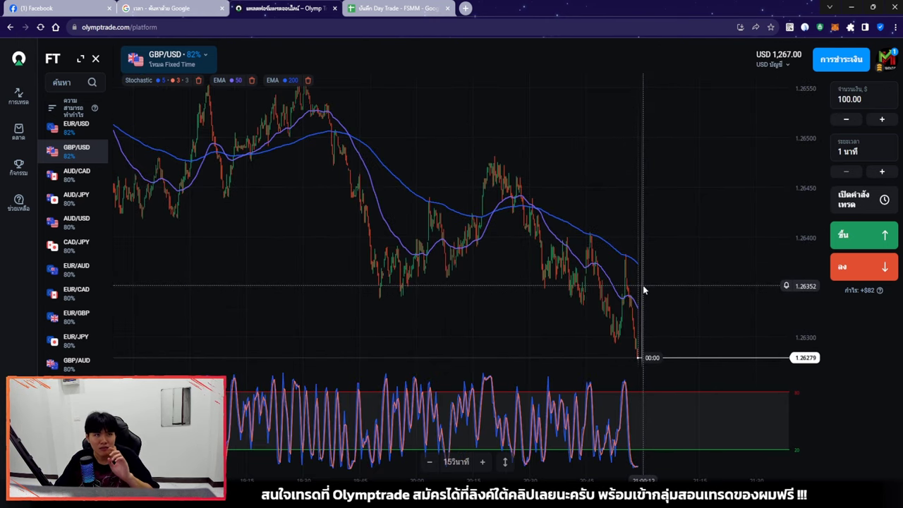
key("ctrl+Tab")
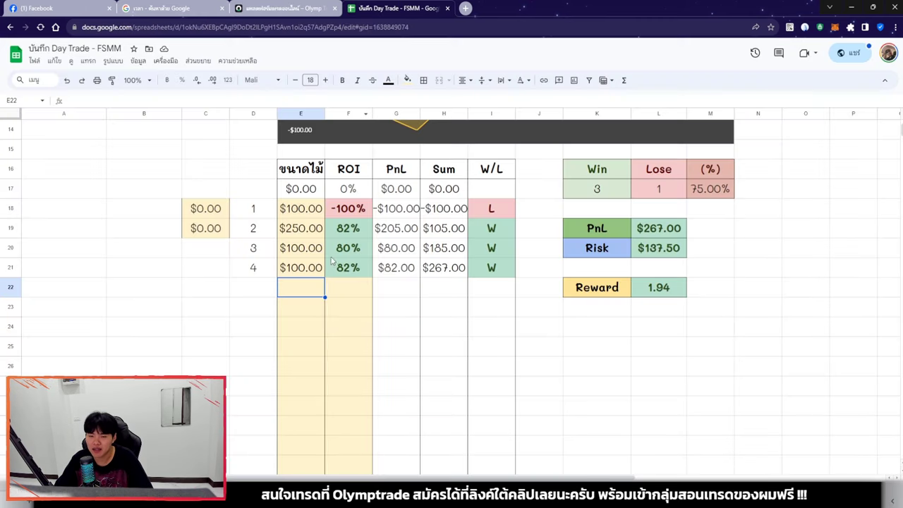
left_click(281, 8)
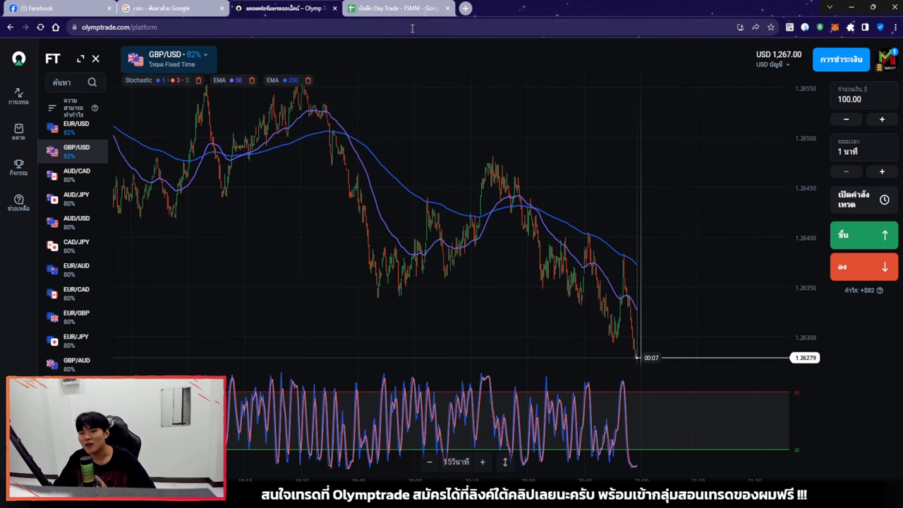
left_click(402, 9)
left_click(368, 313)
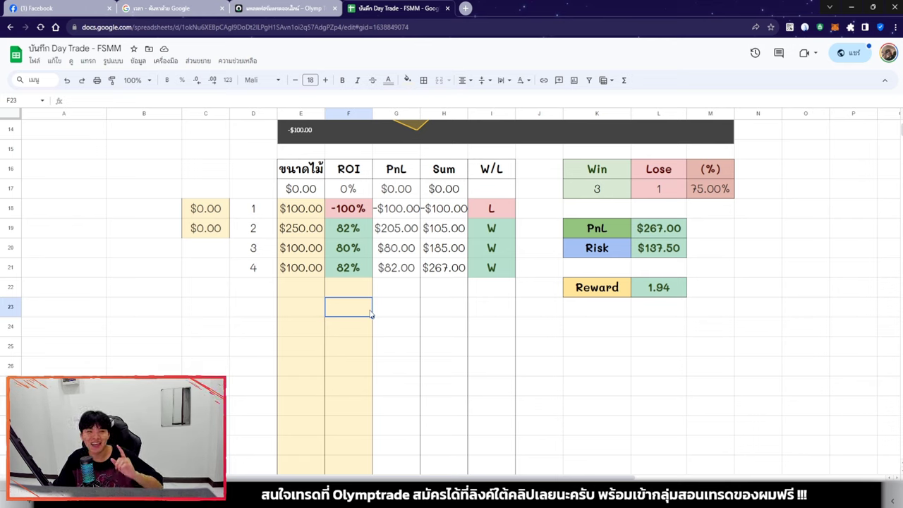
left_click(344, 284)
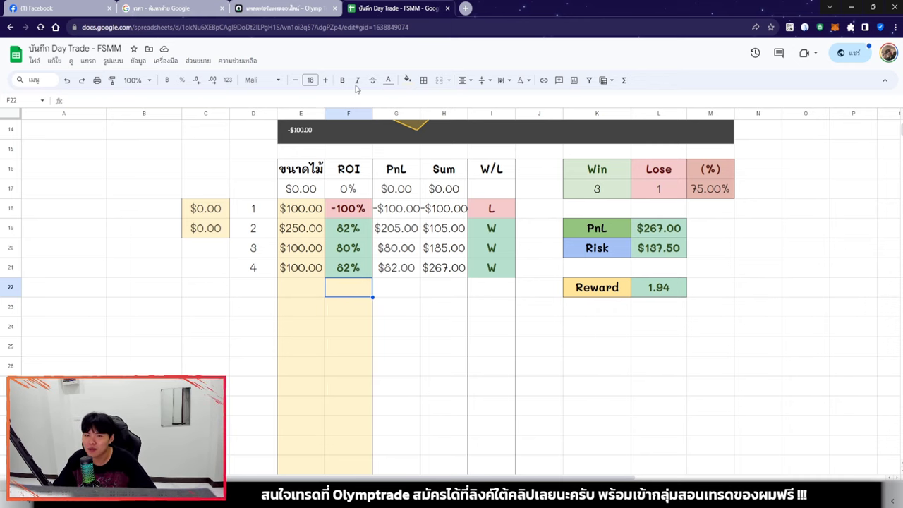
Step: Review the log's total PnL, the average risk based on the four trade sizes, the reward ratio and the win rate
left_click(655, 234)
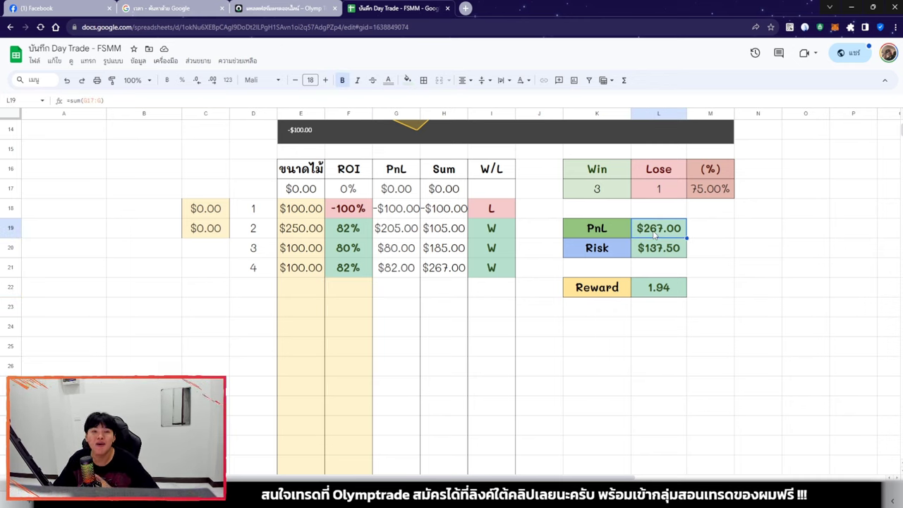
left_click(282, 7)
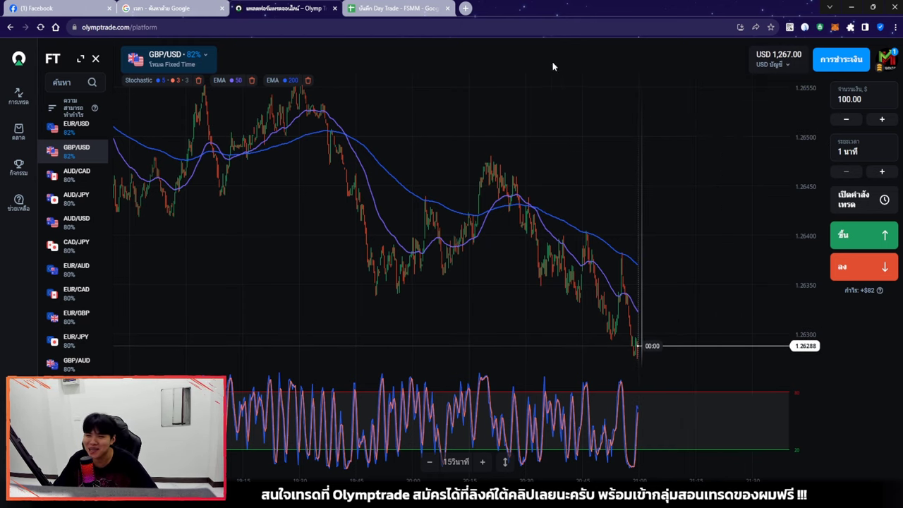
left_click(396, 10)
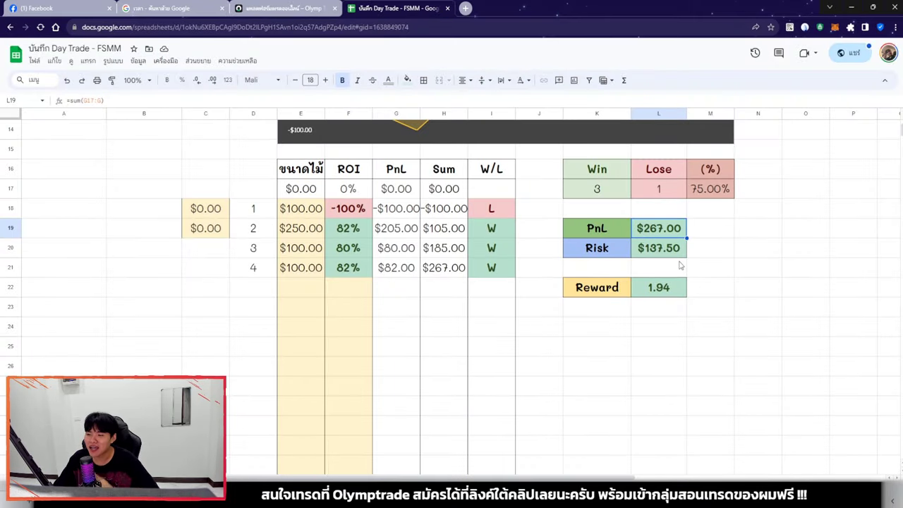
left_click(658, 292)
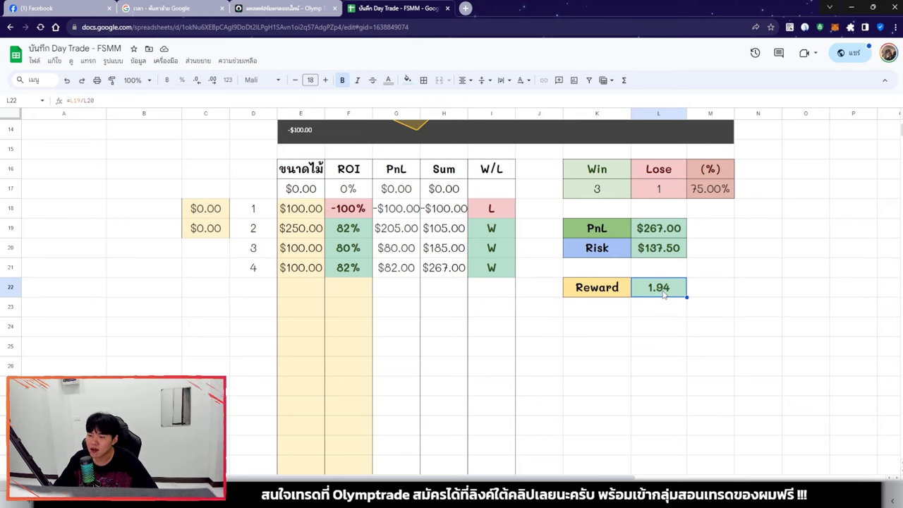
left_click(667, 252)
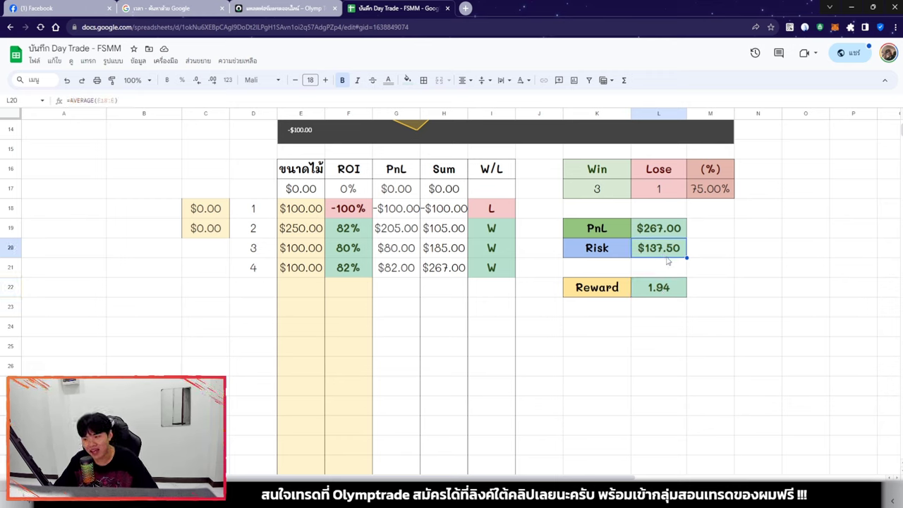
left_click_drag(322, 212, 310, 271)
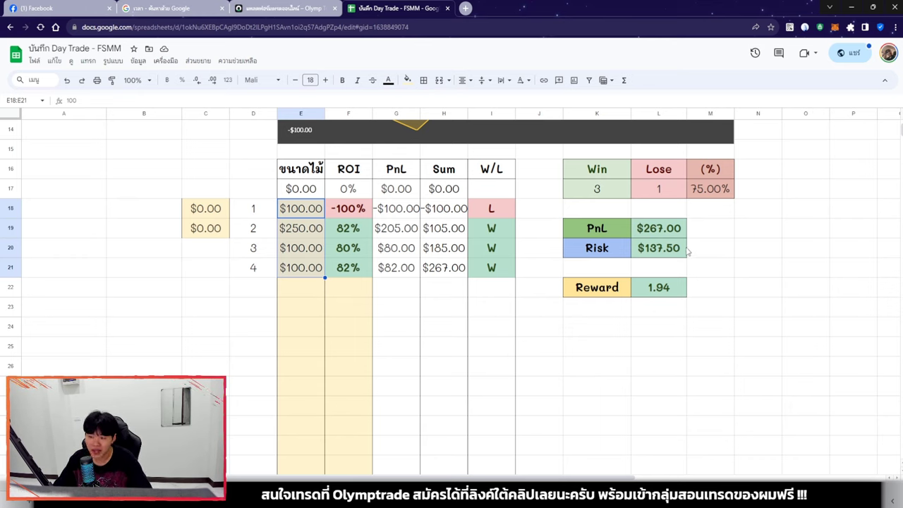
left_click(664, 287)
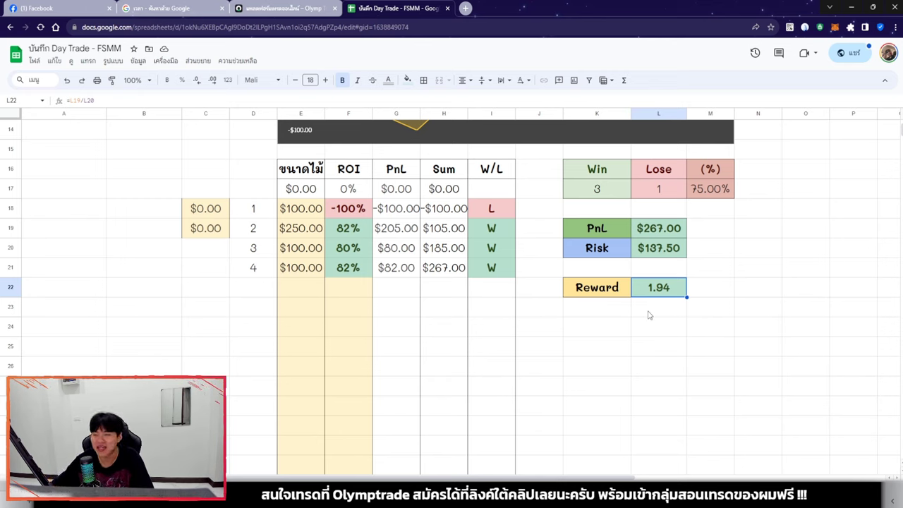
left_click(703, 198)
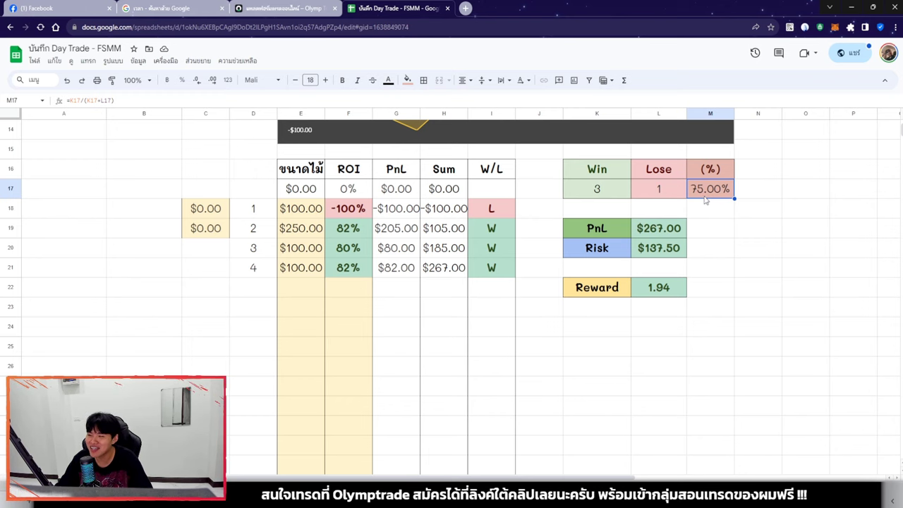
Step: Review the cumulative PnL chart and the logged trades, and switch to the sheet with the $5,000 target
scroll(687, 350, "up", 5)
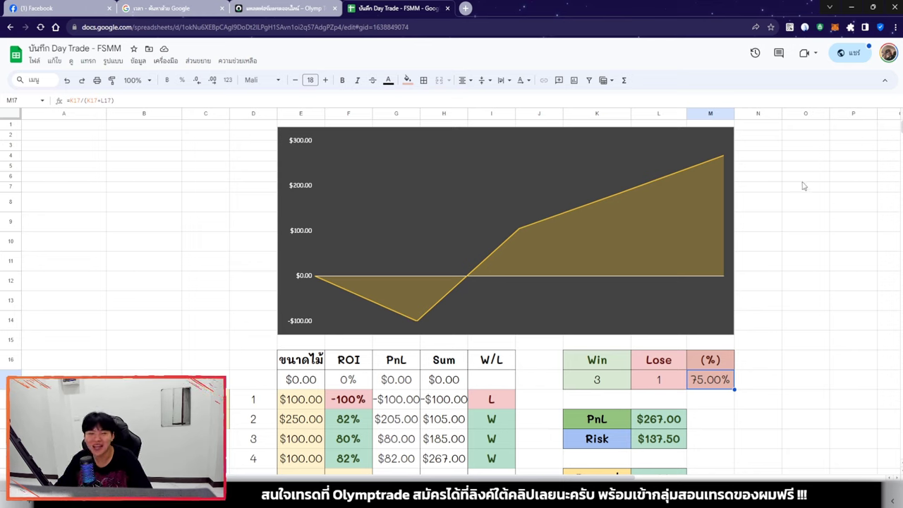
scroll(625, 152, "down", 1)
scroll(625, 152, "down", 3)
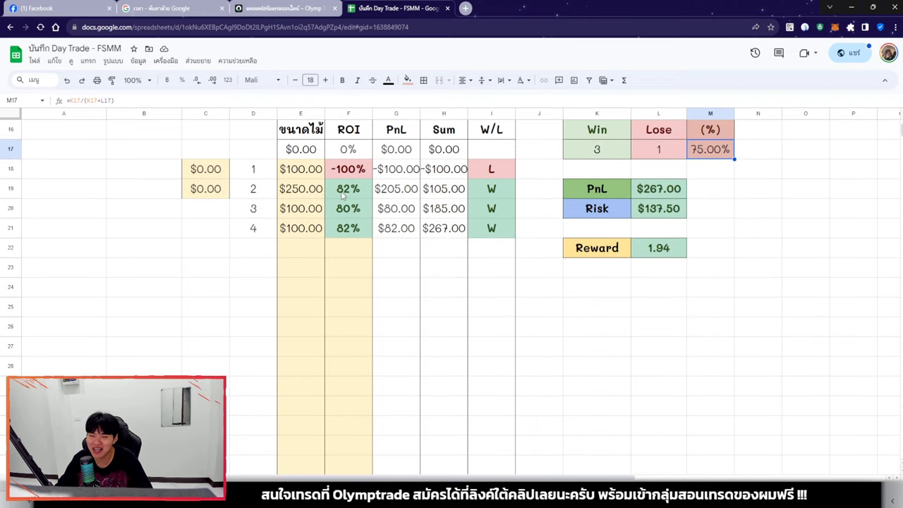
left_click(346, 229)
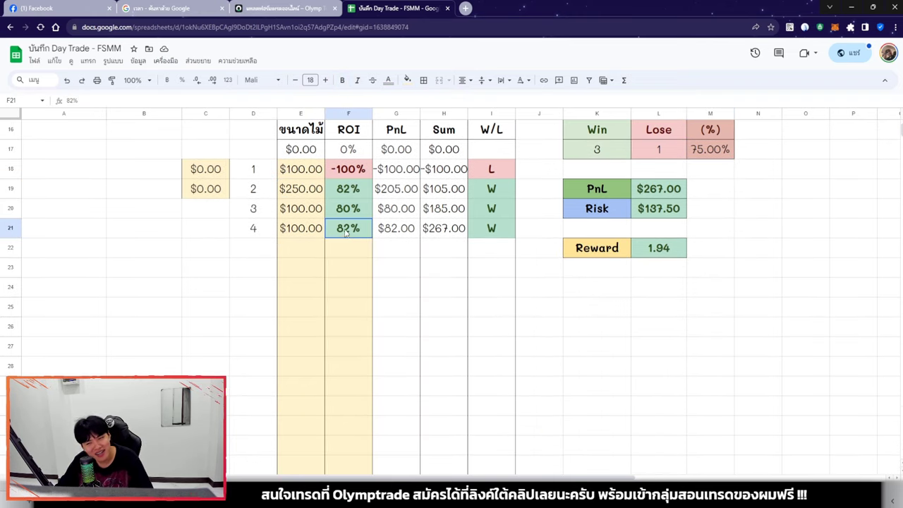
left_click(357, 272)
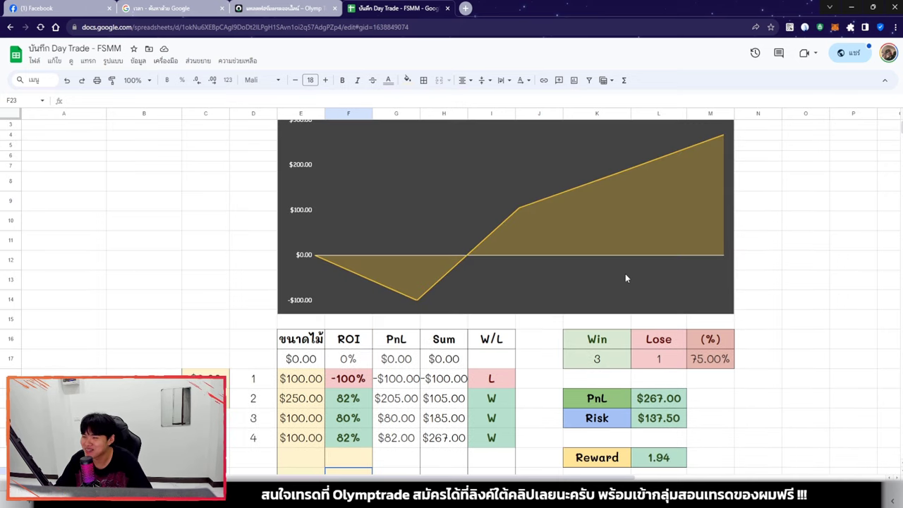
scroll(625, 273, "up", 3)
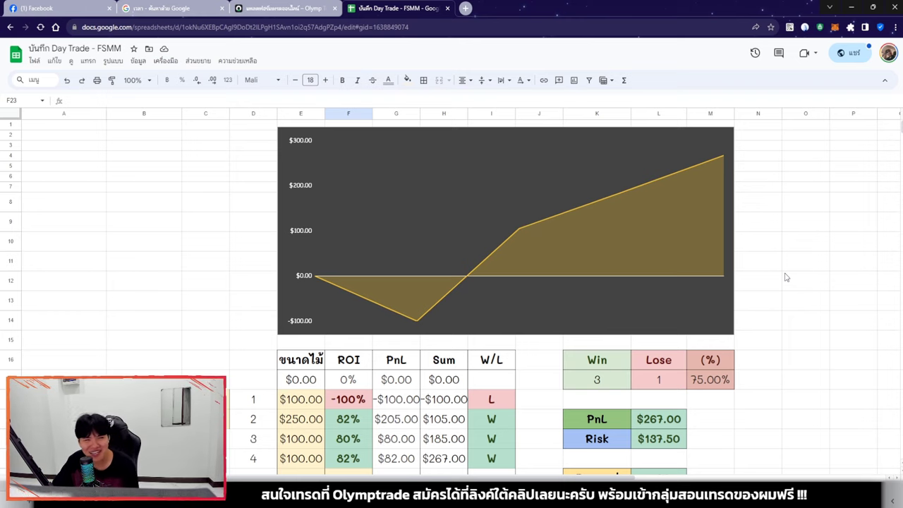
scroll(786, 278, "down", 3)
scroll(786, 277, "down", 2)
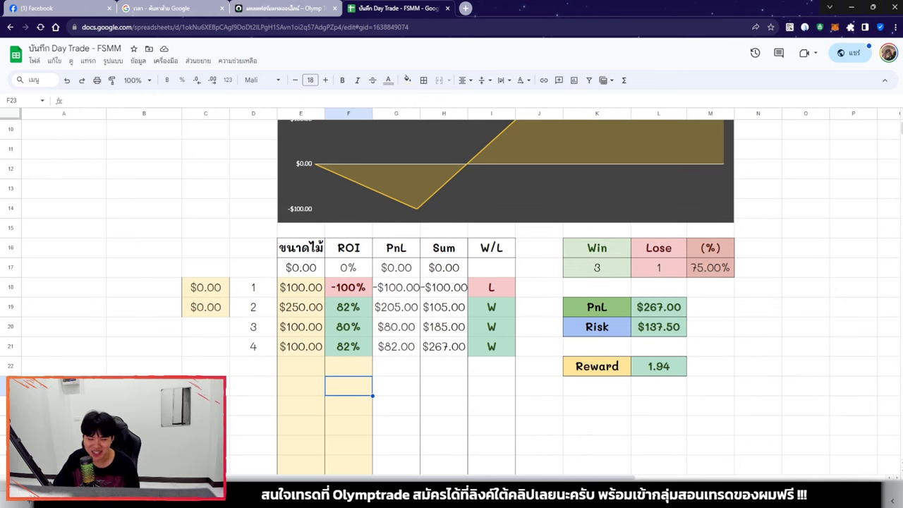
key("ctrl+shift+Page_Down")
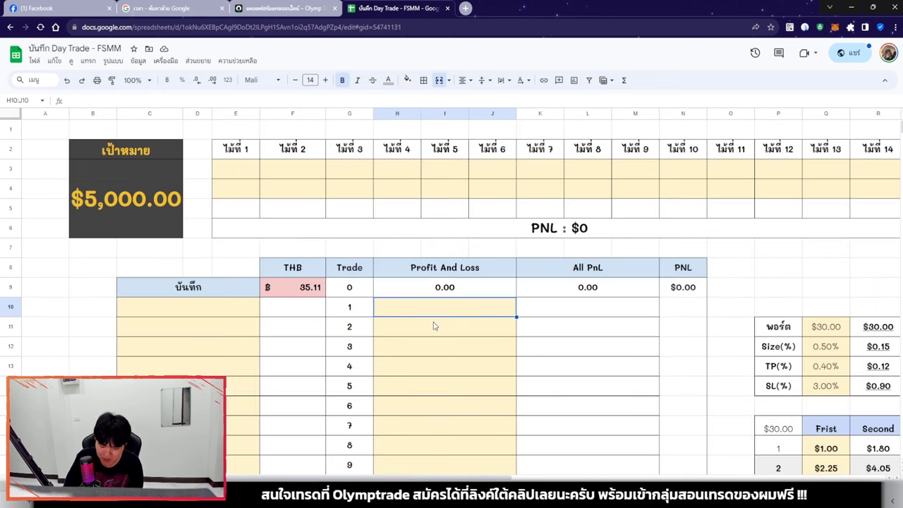
Step: Enter 267 as trade 1's profit in the Profit And Loss column of the $5,000 target sheet
type("267")
key("Return")
scroll(433, 322, "down", 2)
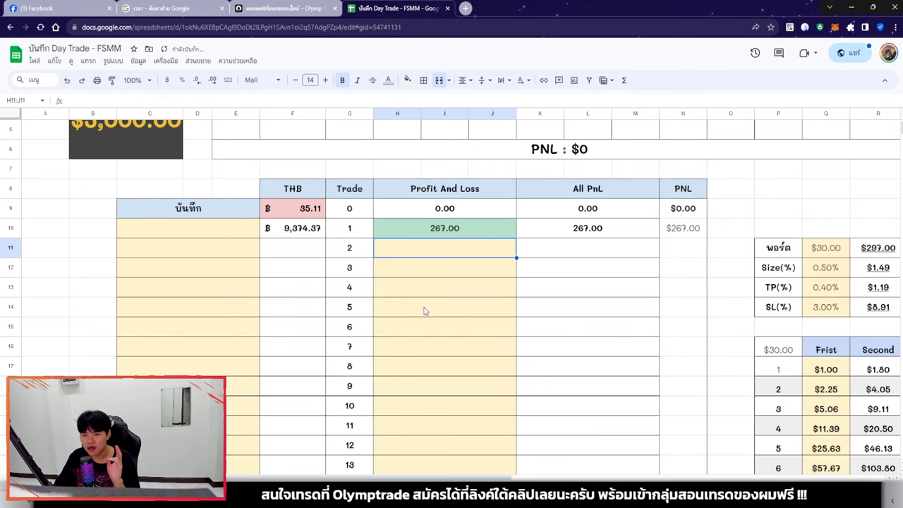
scroll(425, 311, "down", 1)
Step: Examine trade 1's profit, its baht conversion formula, the live USD/THB rate formula and the notes cell beside them
left_click(467, 195)
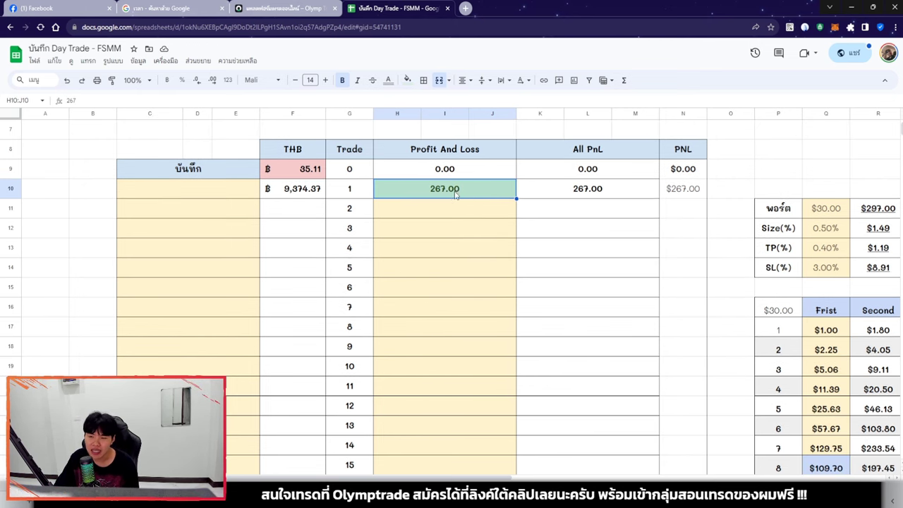
left_click(303, 195)
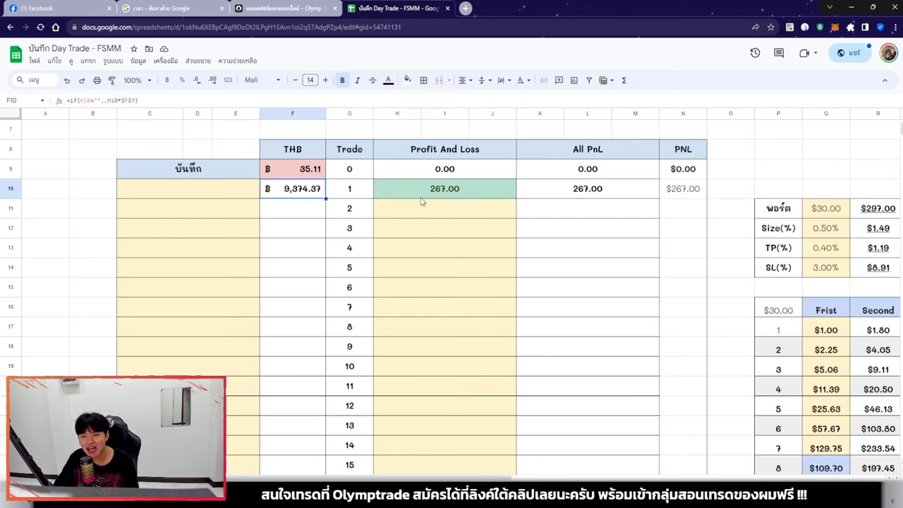
left_click(307, 177)
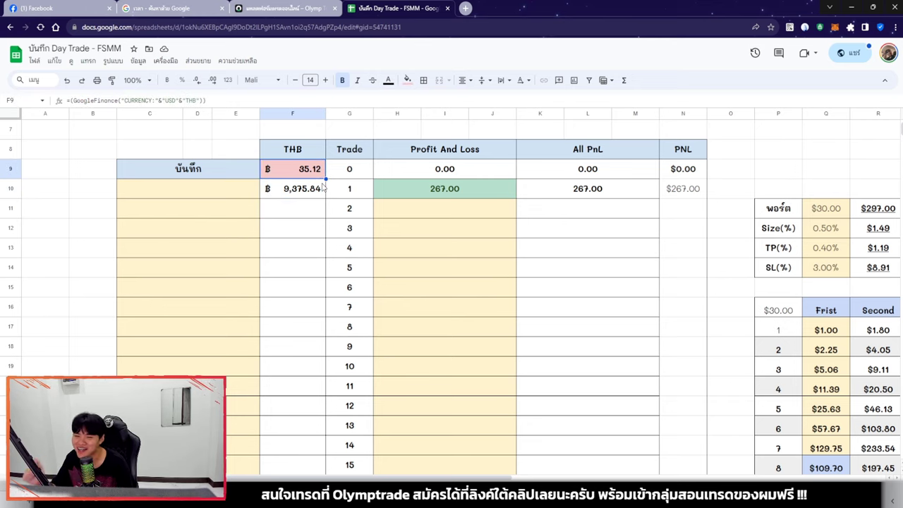
left_click(215, 195)
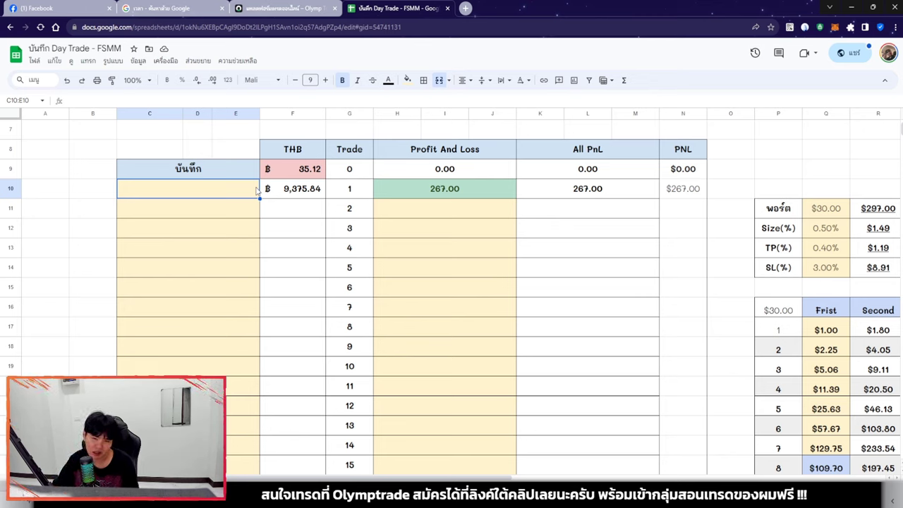
left_click(427, 233)
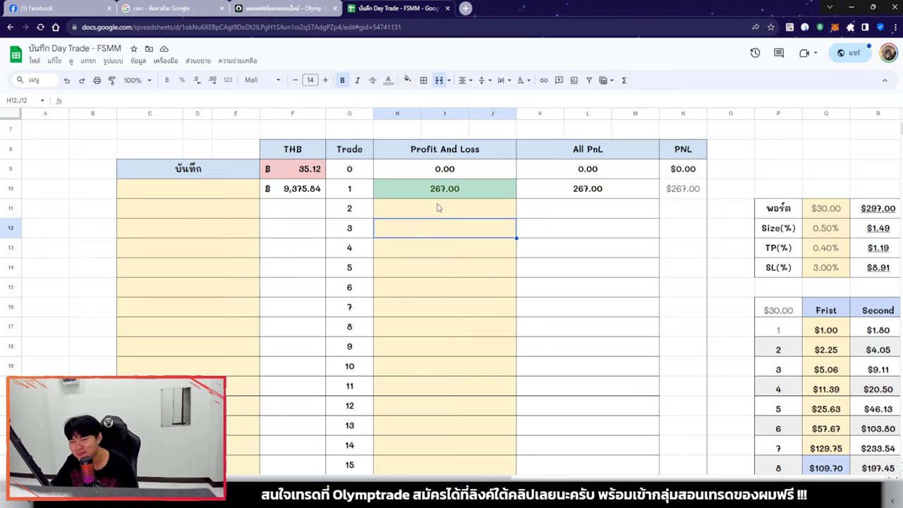
scroll(490, 317, "up", 3)
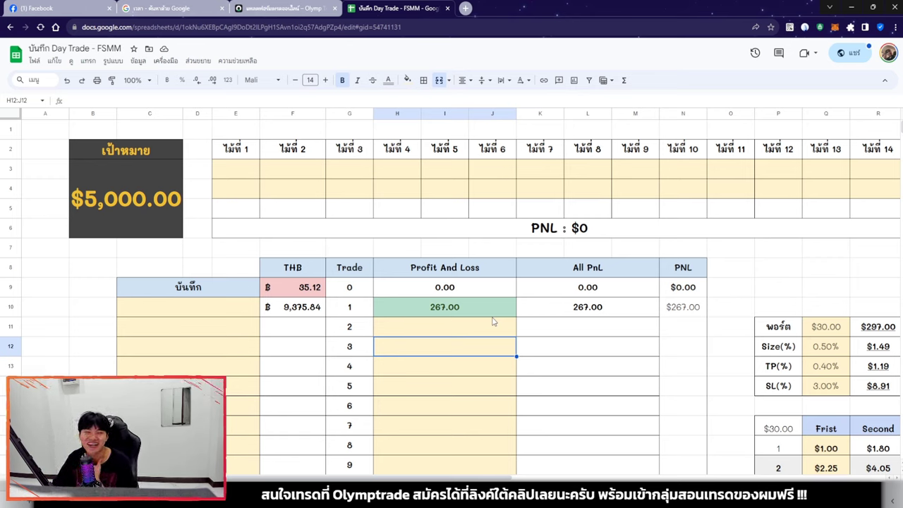
Step: Check the GBP/USD chart in Olymp Trade, switch to Facebook, and go from the profile page towards the Olymp Trade group
left_click(294, 7)
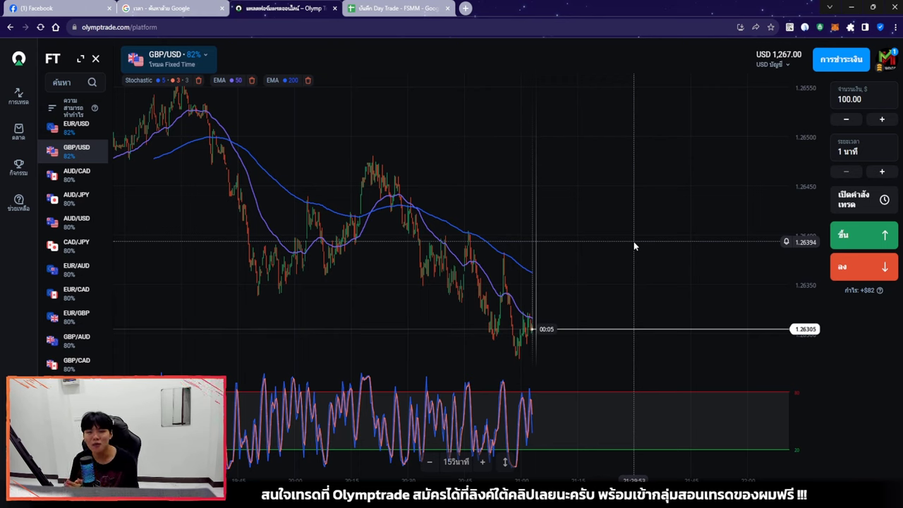
left_click(42, 8)
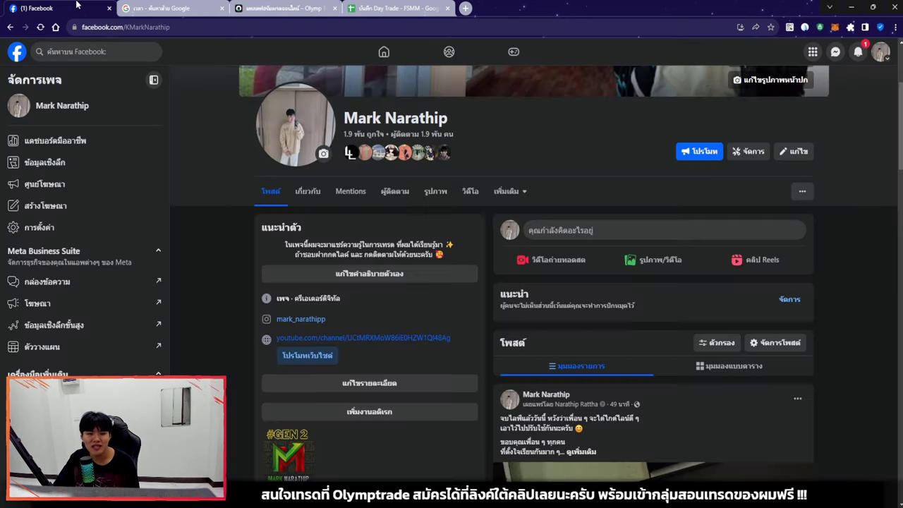
left_click(19, 51)
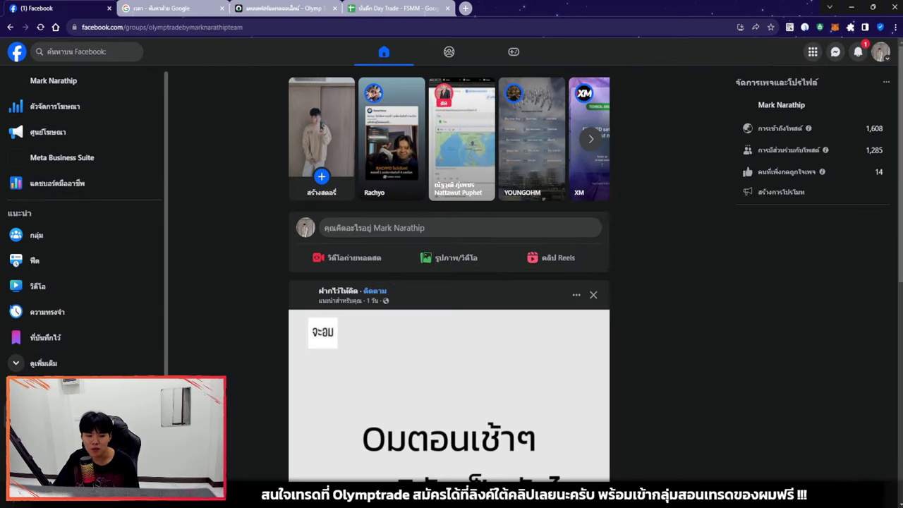